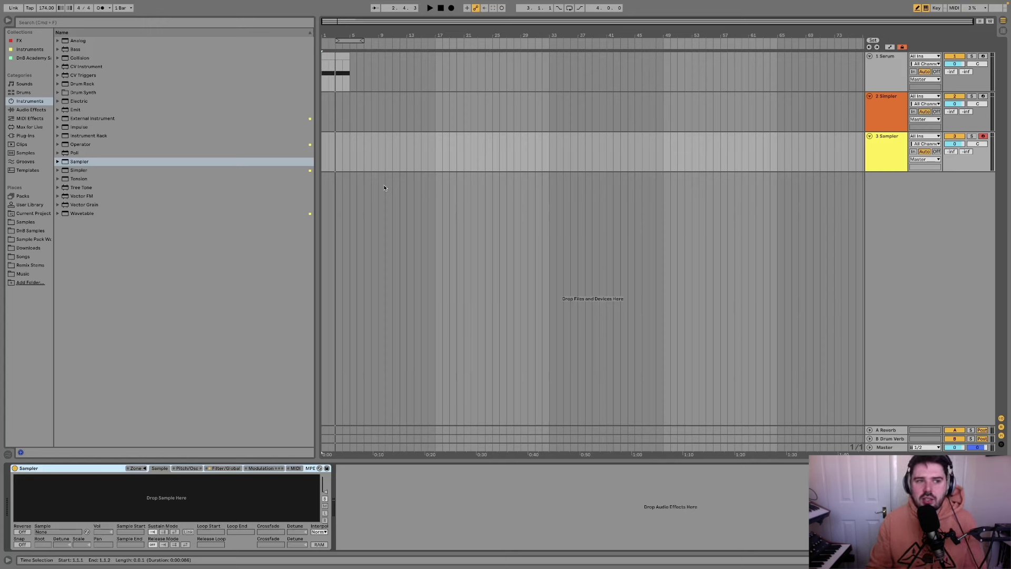
- Play the Serum track's clip and review the patch's oscillator and effects settings
{"action": "left_click", "coordinate": [339, 67]}
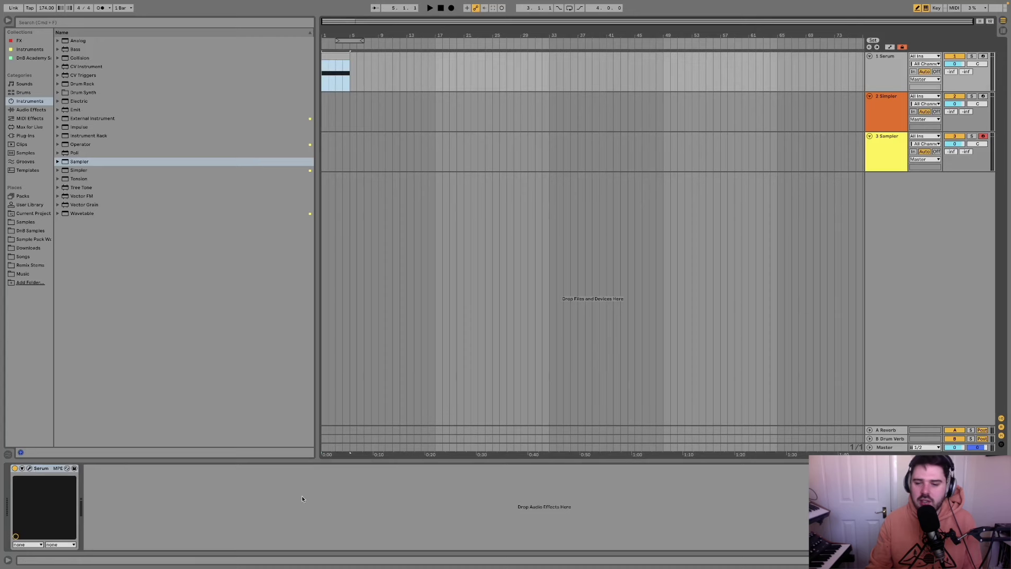
{"action": "left_click", "coordinate": [29, 468]}
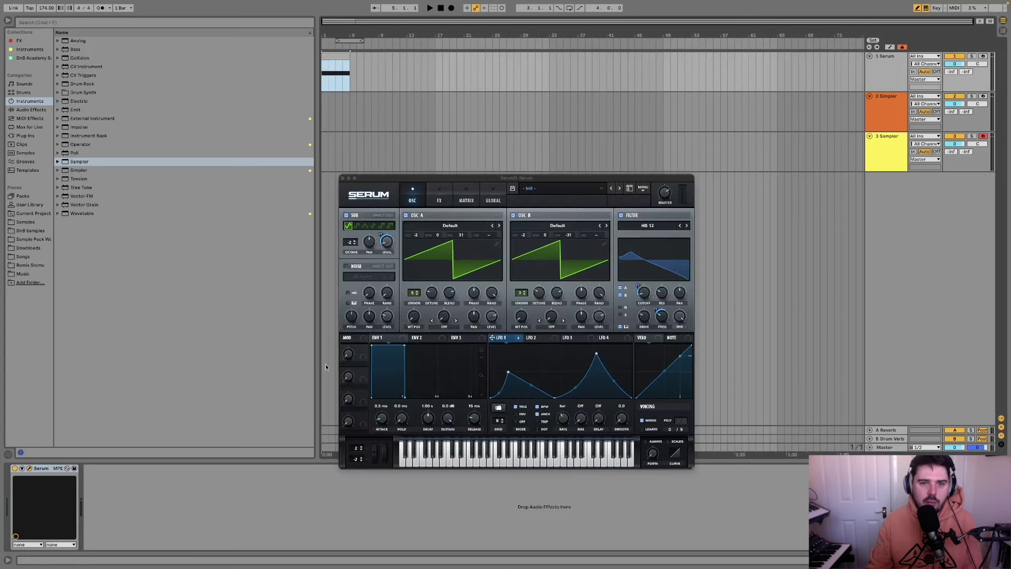
{"action": "key", "text": "space"}
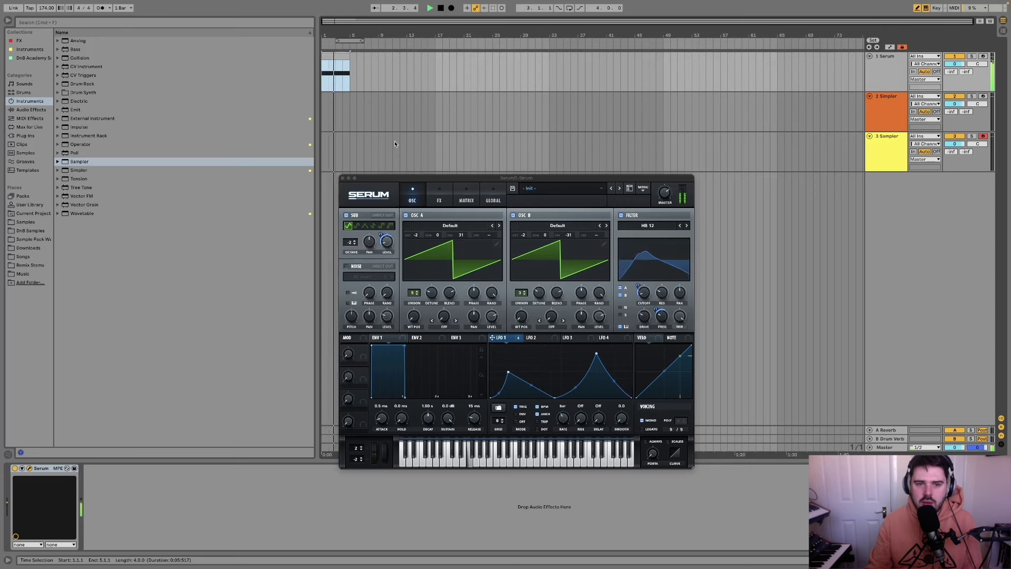
{"action": "left_click", "coordinate": [440, 197]}
{"action": "scroll", "coordinate": [663, 264], "scroll_direction": "down", "scroll_amount": 1}
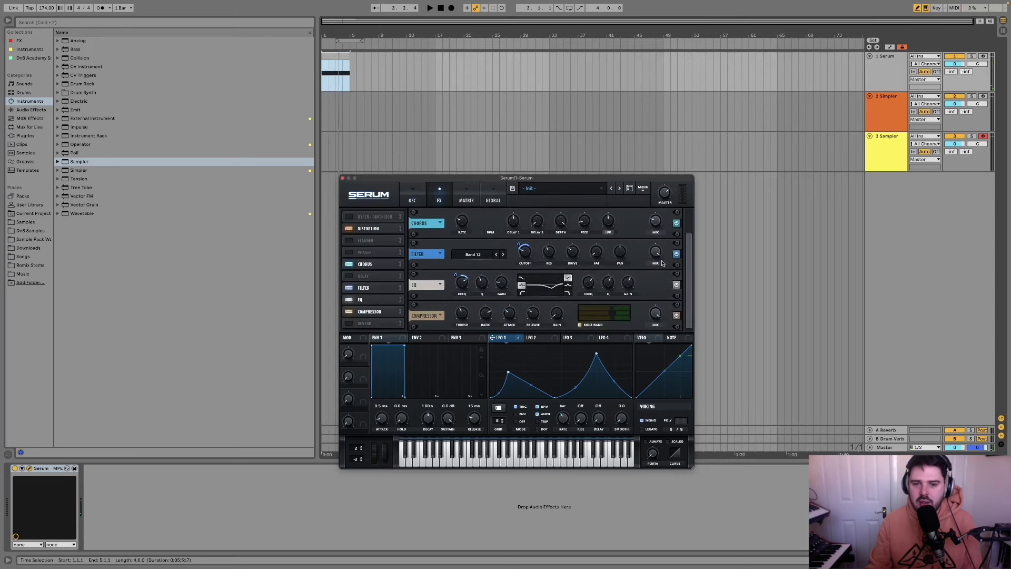
{"action": "left_click", "coordinate": [414, 195]}
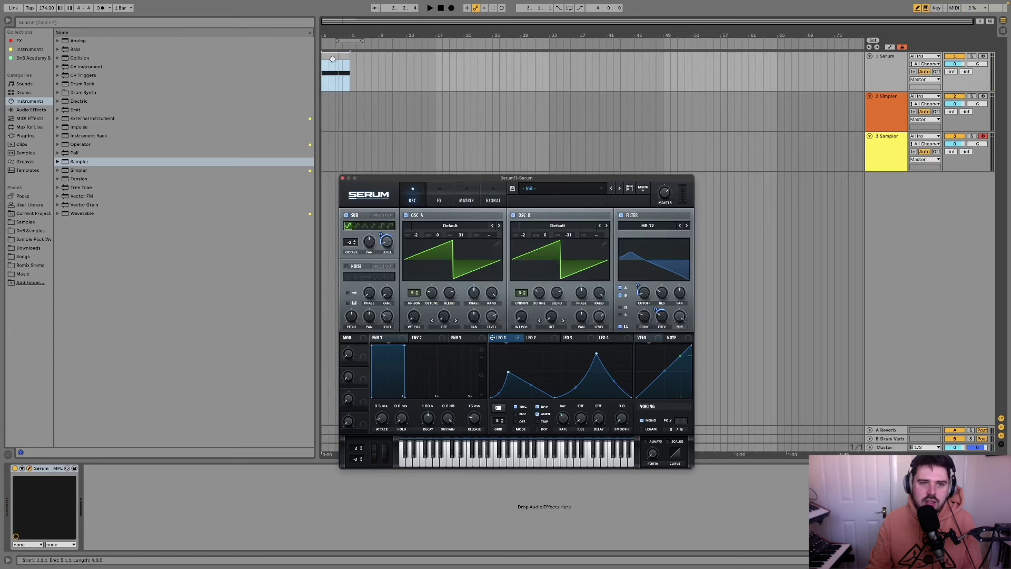
- Play the four-bar Serum clip from its start to hear the sustained note
{"action": "left_click", "coordinate": [333, 56]}
{"action": "key", "text": "space"}
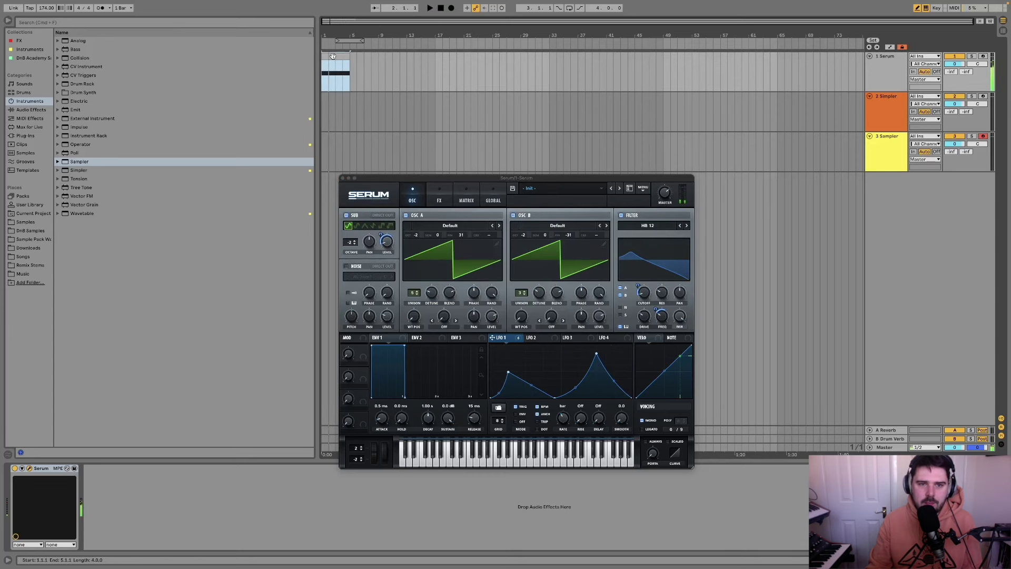
{"action": "key", "text": "space"}
{"action": "left_click", "coordinate": [323, 75]}
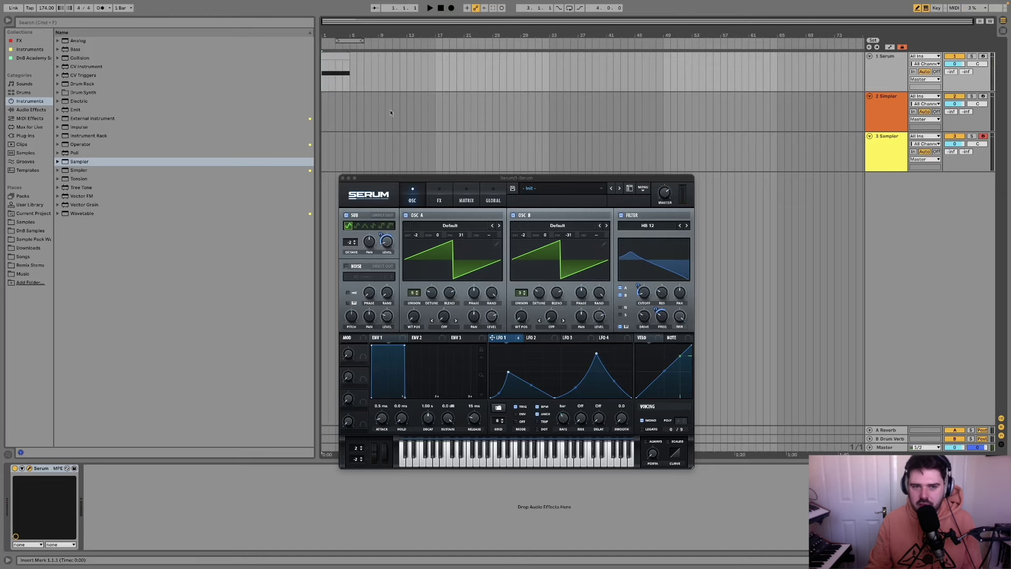
- Copy the four-bar clip on the Serum track to bar 17
{"action": "left_click", "coordinate": [330, 55]}
{"action": "double_click", "coordinate": [329, 55]}
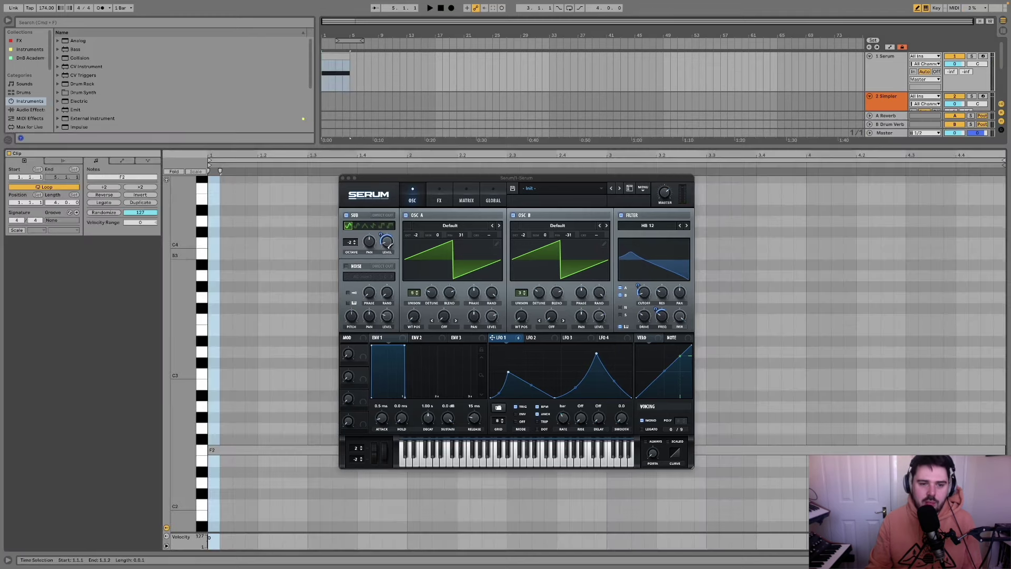
{"action": "key", "text": "b"}
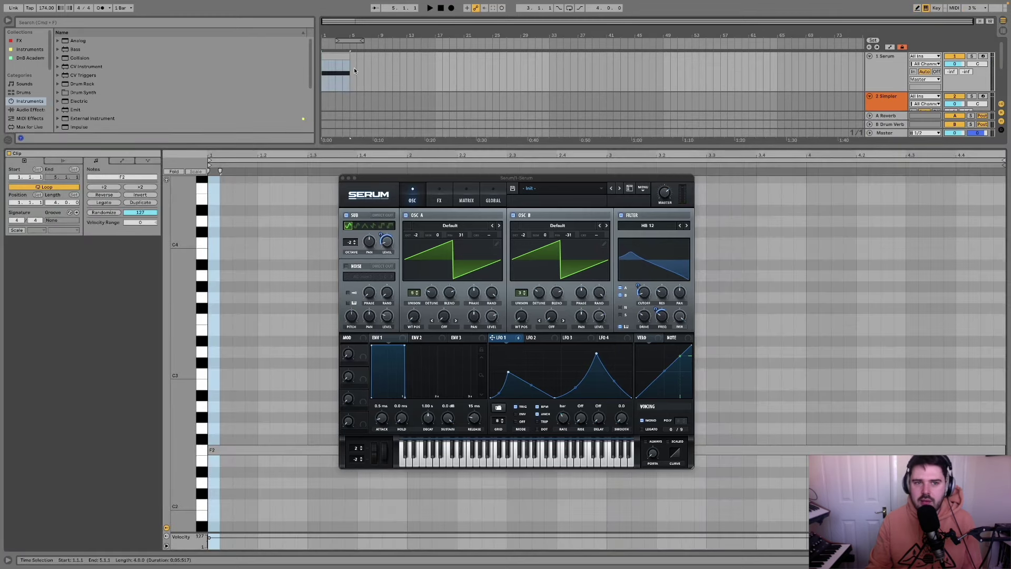
{"action": "left_click", "coordinate": [322, 55]}
{"action": "left_click_drag", "start_coordinate": [323, 56], "coordinate": [436, 56]}
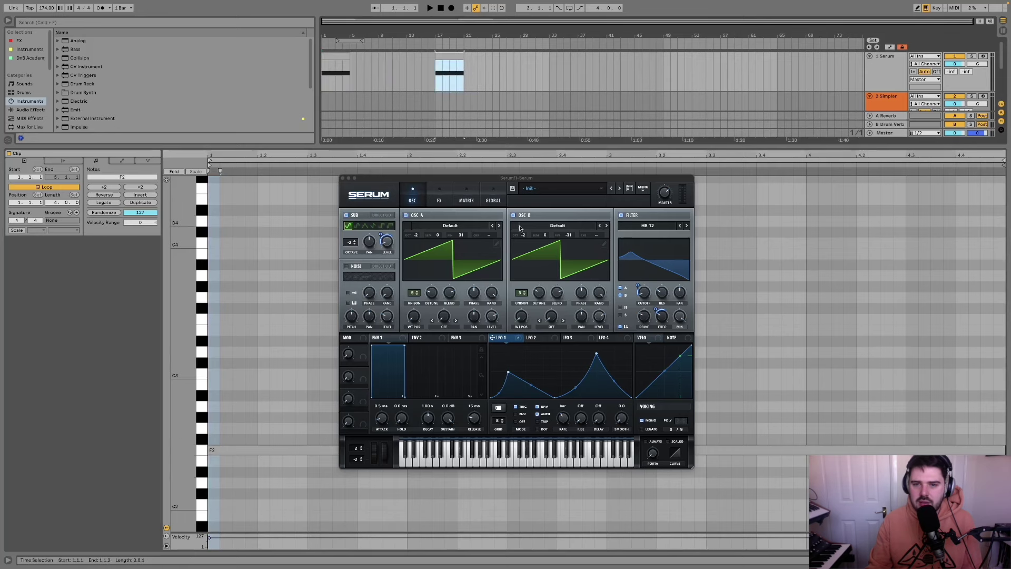
- Shorten the copied clip's F2 note to one bar and duplicate it into the second bar
{"action": "left_click", "coordinate": [344, 179]}
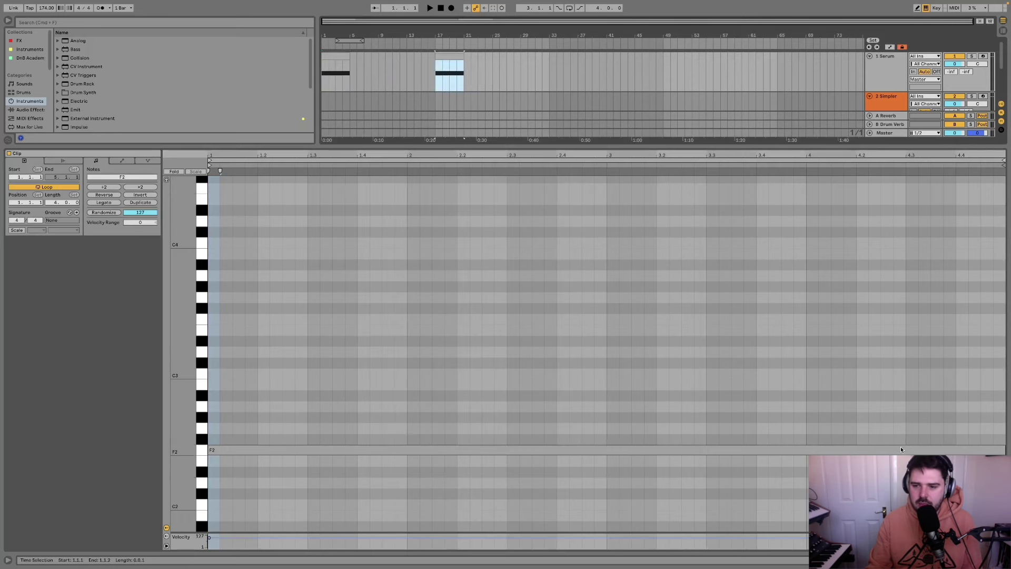
{"action": "left_click", "coordinate": [100, 187]}
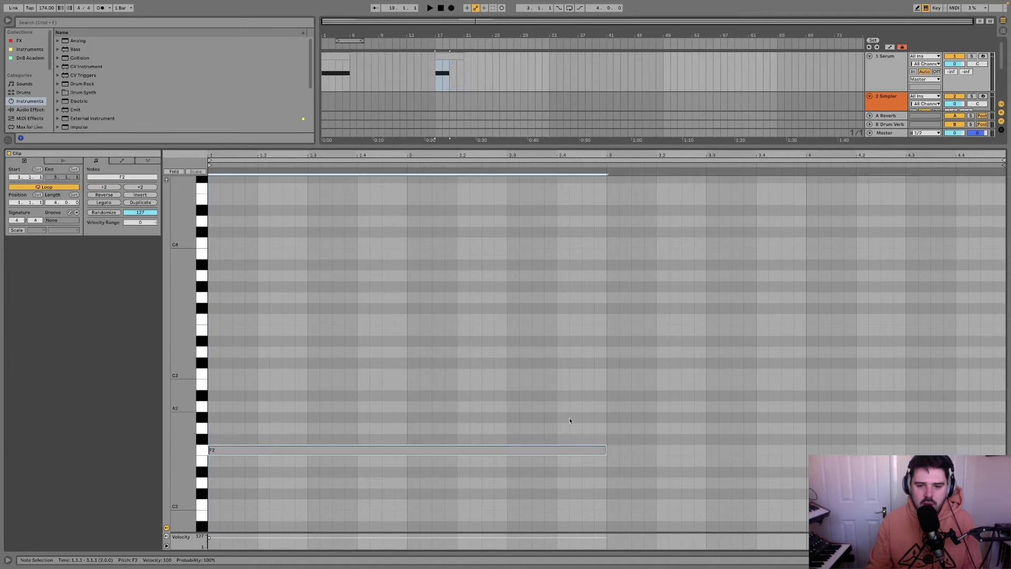
{"action": "key", "text": "ctrl+d"}
{"action": "key", "text": "super+z"}
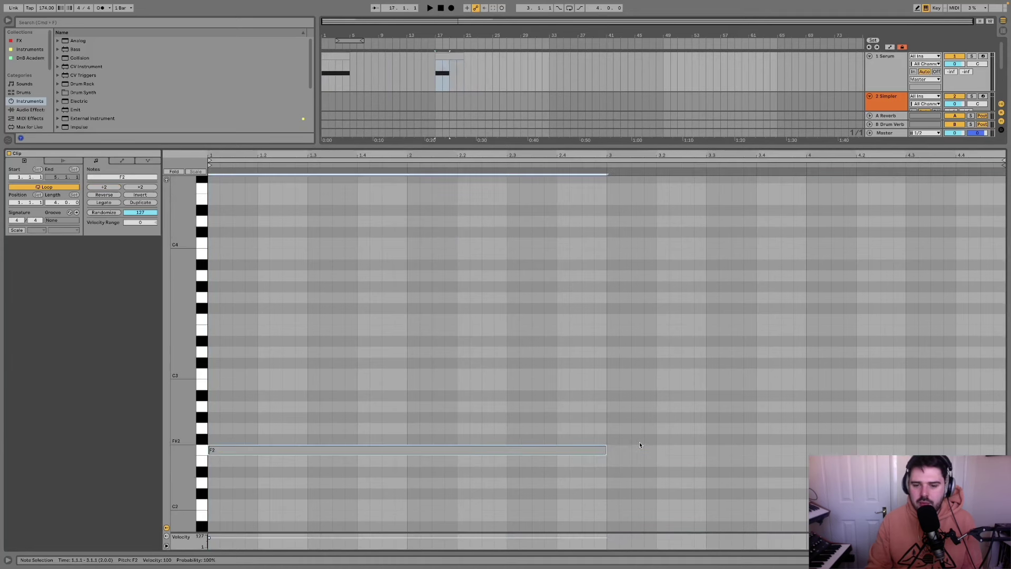
{"action": "left_click", "coordinate": [107, 186]}
{"action": "key", "text": "super+d"}
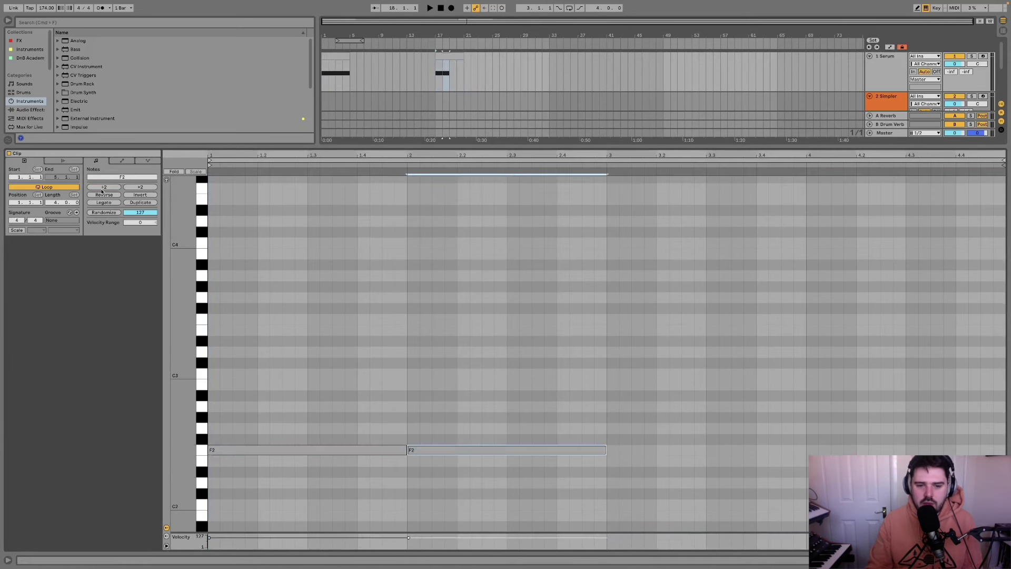
- Transpose the second-bar note up eight semitones to C#3
{"action": "key", "text": "Up"}
{"action": "key", "text": "Up"}
{"action": "key", "text": "Up"}
{"action": "key", "text": "Up"}
{"action": "key", "text": "Up"}
{"action": "key", "text": "Up"}
{"action": "key", "text": "Up"}
{"action": "key", "text": "Up"}
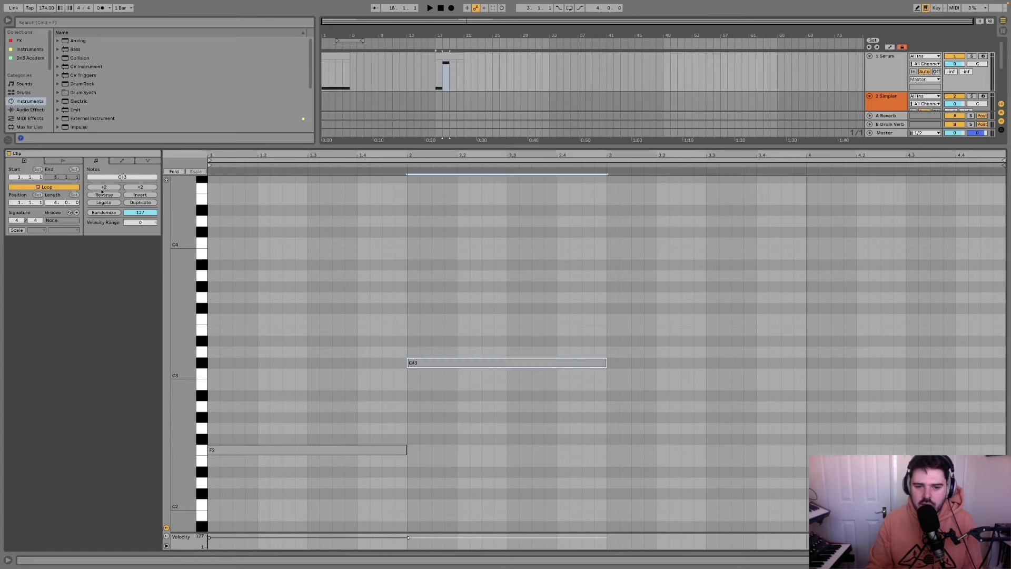
- Duplicate the C#3 note into the third bar, lower it one semitone to C3, and listen to it
{"action": "key", "text": "super+d"}
{"action": "key", "text": "Down"}
{"action": "key", "text": "space"}
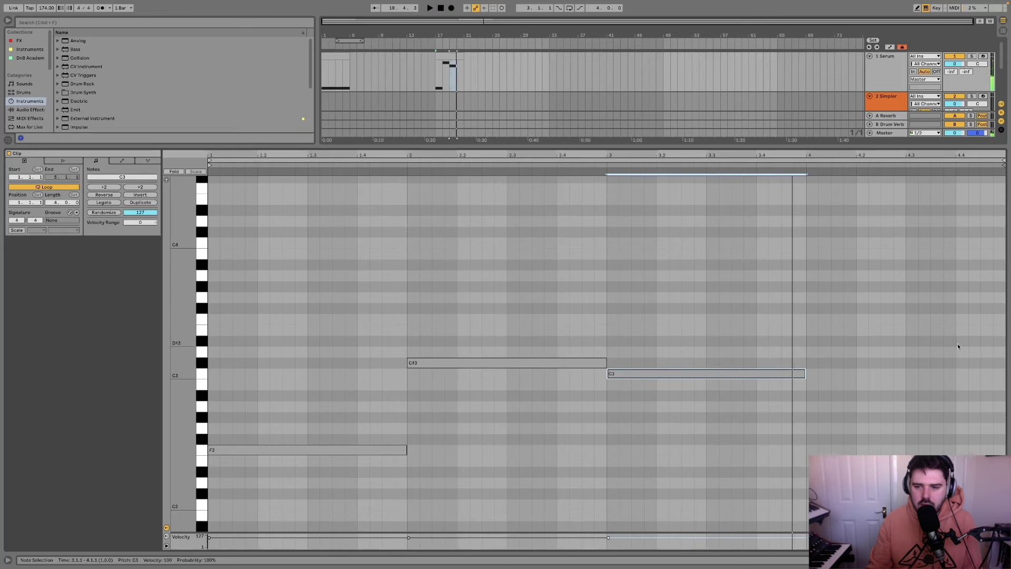
{"action": "key", "text": "space"}
- Lengthen the C3 note to the end of the clip's fourth bar, without keeping a separate duplicate there
{"action": "key", "text": "super+d"}
{"action": "key", "text": "Delete"}
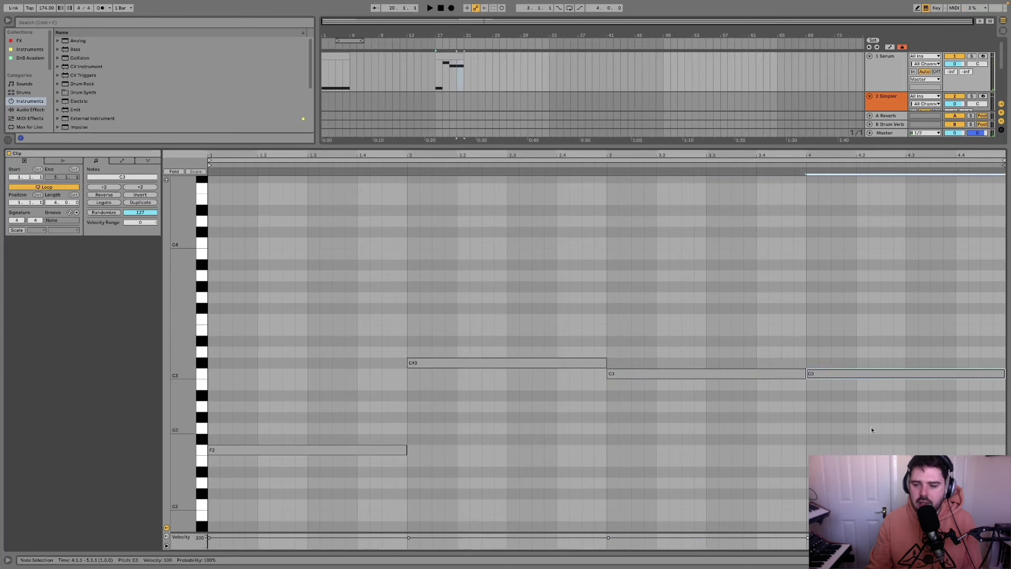
{"action": "left_click", "coordinate": [819, 375]}
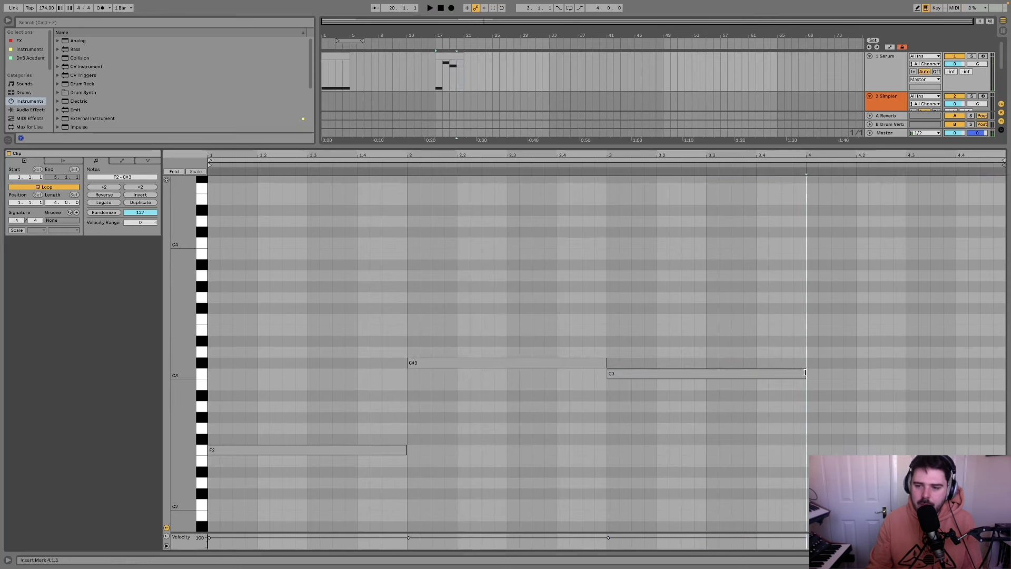
{"action": "left_click_drag", "start_coordinate": [801, 374], "coordinate": [1004, 374]}
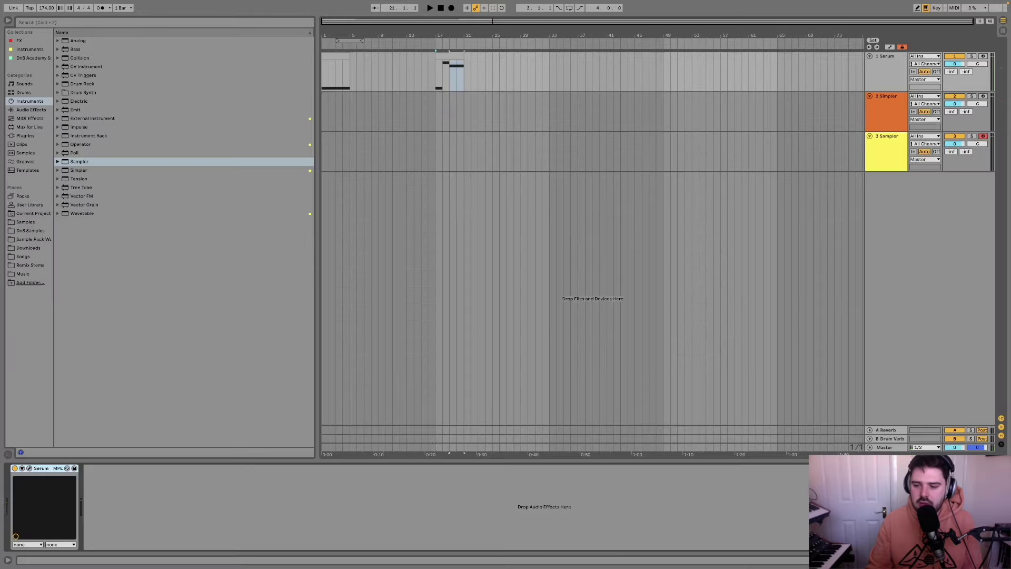
- Play the melody clip through the Serum patch to hear how it sounds
{"action": "left_click", "coordinate": [30, 468]}
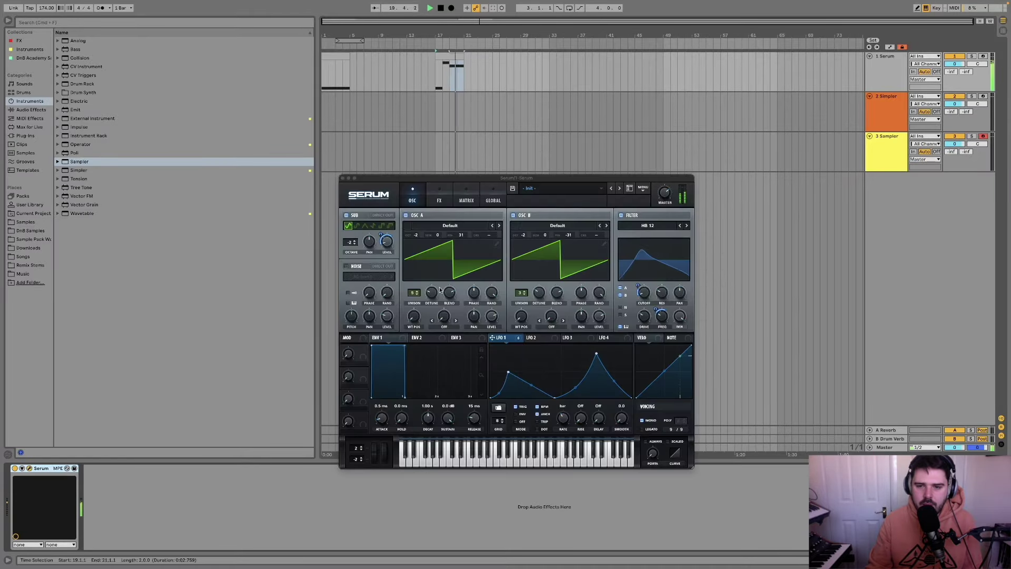
{"action": "left_click", "coordinate": [342, 179]}
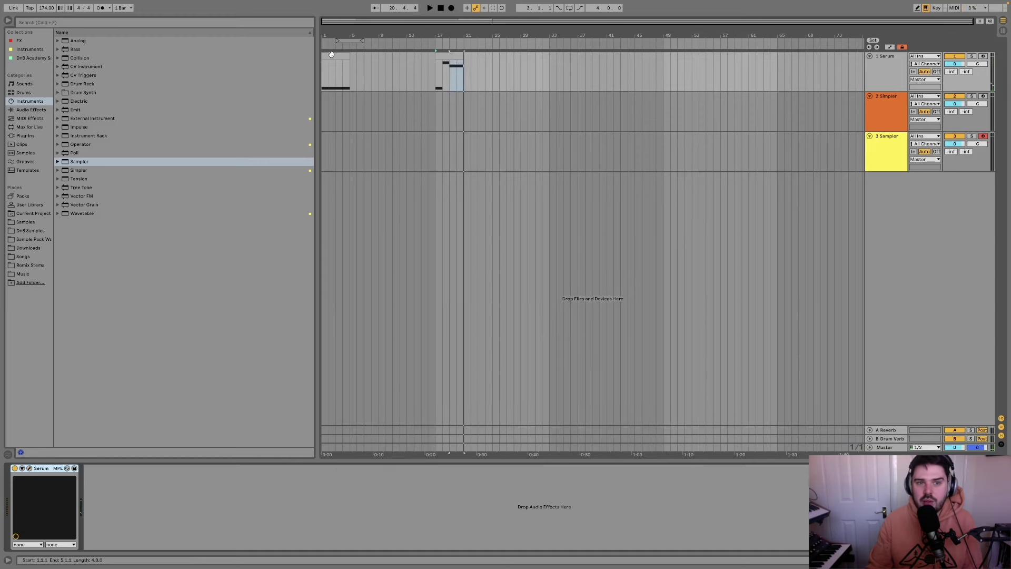
{"action": "key", "text": "space"}
- Set the unison of Serum's oscillators A and B to 1 voice and play the melody from bar 17
{"action": "left_click_drag", "start_coordinate": [435, 74], "coordinate": [464, 74]}
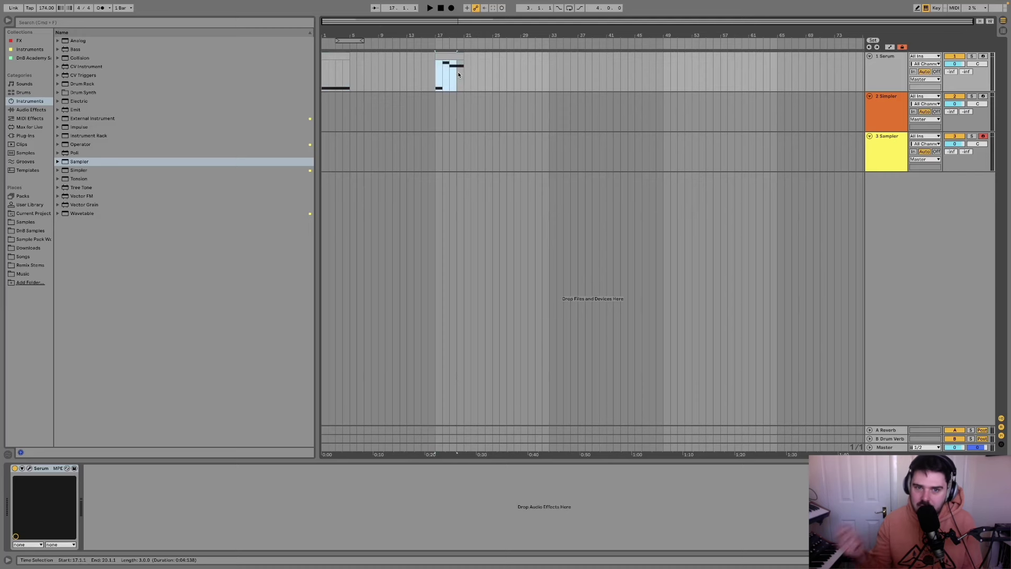
{"action": "left_click", "coordinate": [29, 469]}
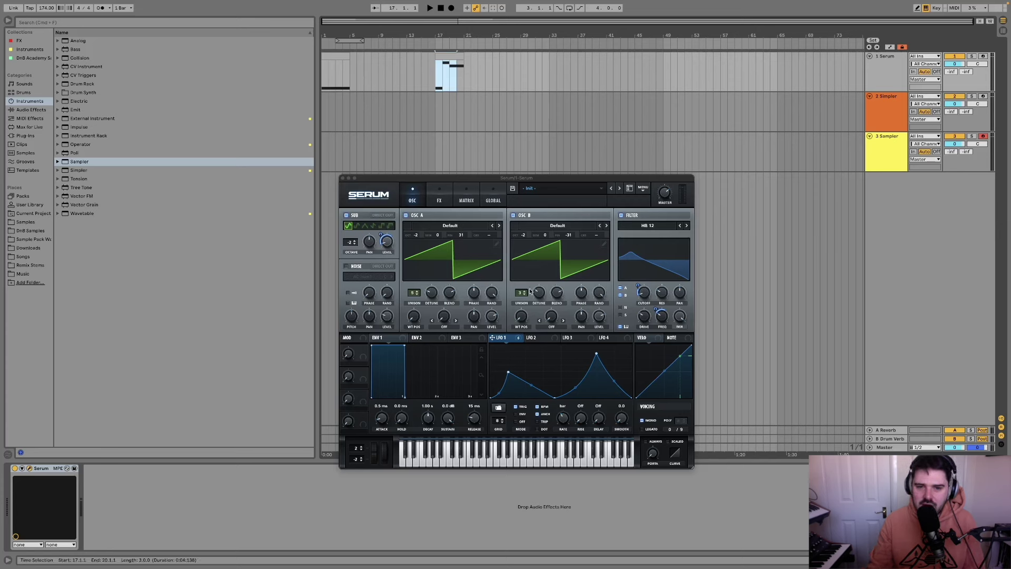
{"action": "left_click_drag", "start_coordinate": [520, 292], "coordinate": [519, 342]}
{"action": "left_click_drag", "start_coordinate": [415, 292], "coordinate": [418, 356]}
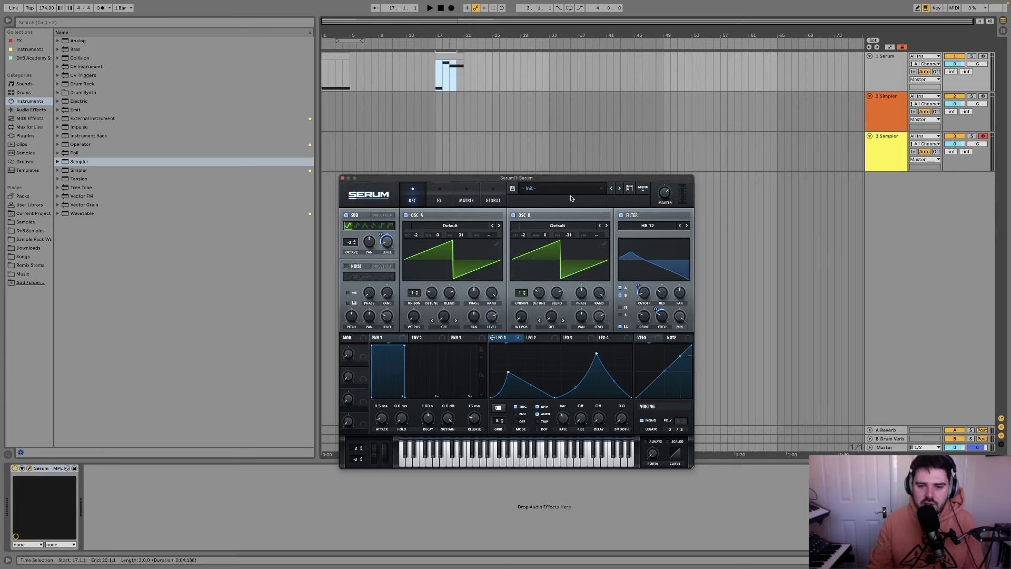
{"action": "key", "text": "space"}
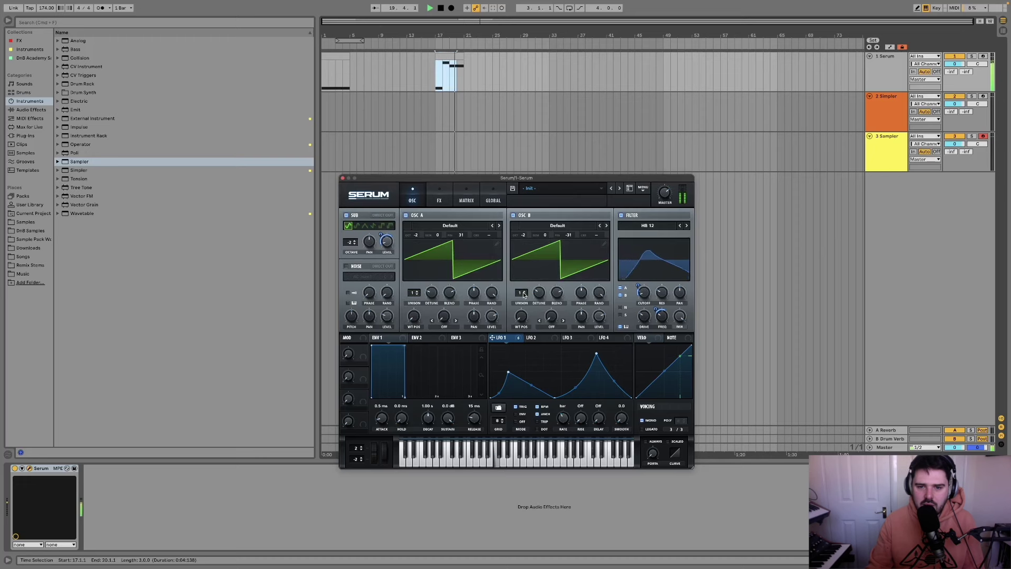
{"action": "key", "text": "space"}
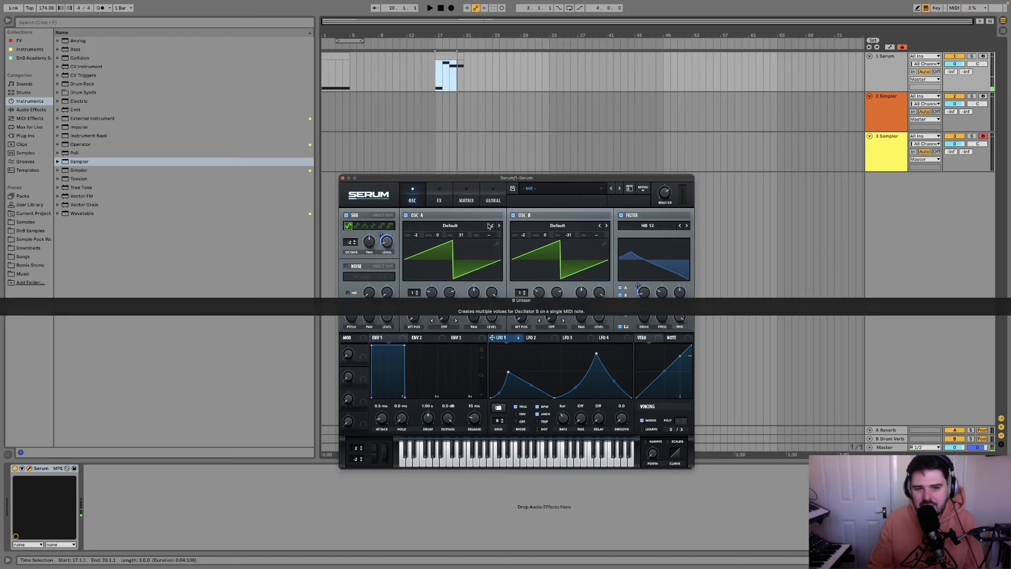
- Restore multiple unison voices on Serum's oscillators A and B, play the melody again, and close the synth window
{"action": "left_click", "coordinate": [439, 200]}
{"action": "left_click", "coordinate": [411, 190]}
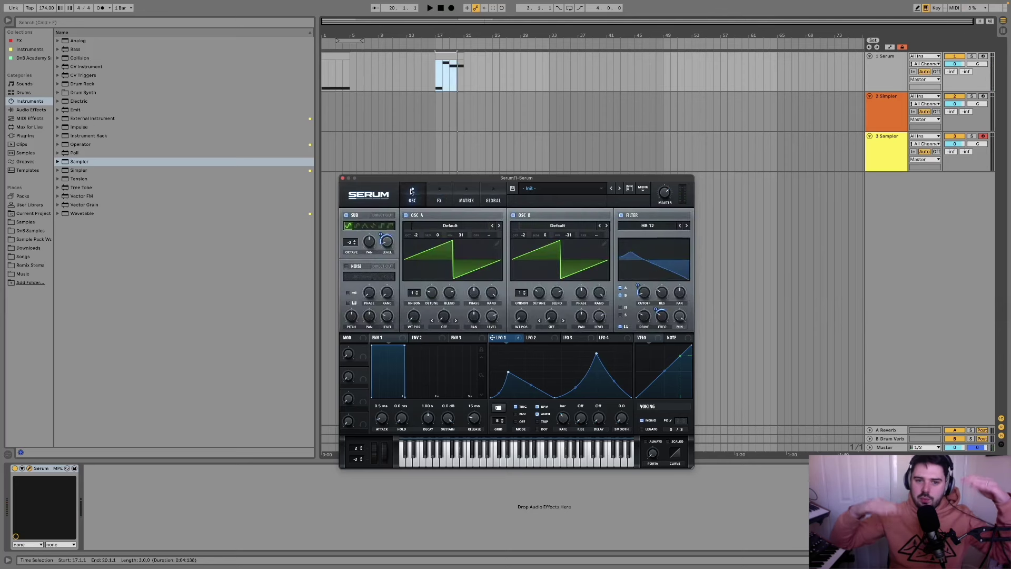
{"action": "left_click_drag", "start_coordinate": [415, 293], "coordinate": [415, 279]}
{"action": "mouse_move", "coordinate": [522, 293]}
{"action": "left_mouse_down"}
{"action": "mouse_move", "coordinate": [525, 277]}
{"action": "mouse_move", "coordinate": [522, 287]}
{"action": "left_mouse_up"}
{"action": "key", "text": "space"}
{"action": "left_click_drag", "start_coordinate": [407, 293], "coordinate": [407, 298]}
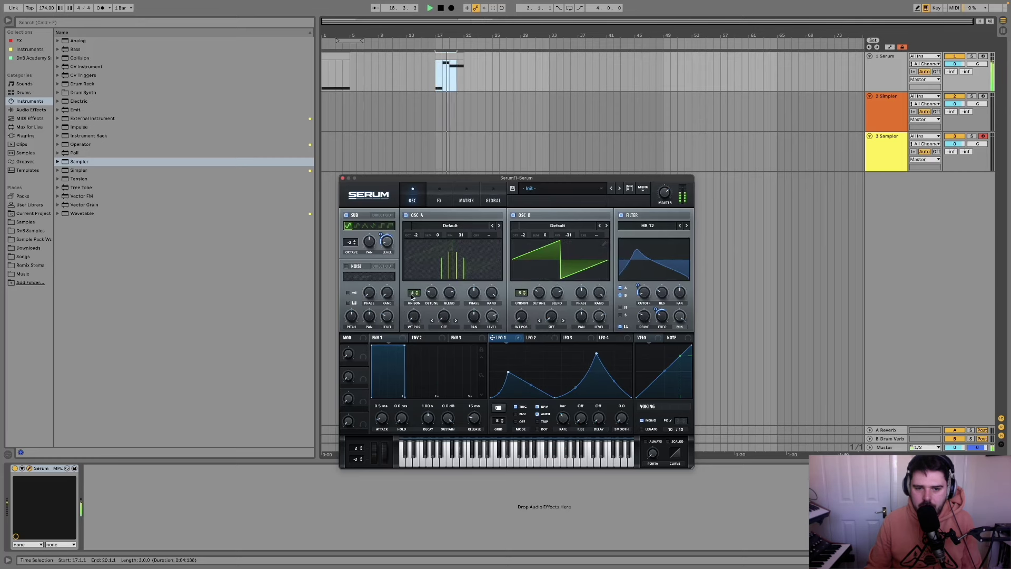
{"action": "key", "text": "space"}
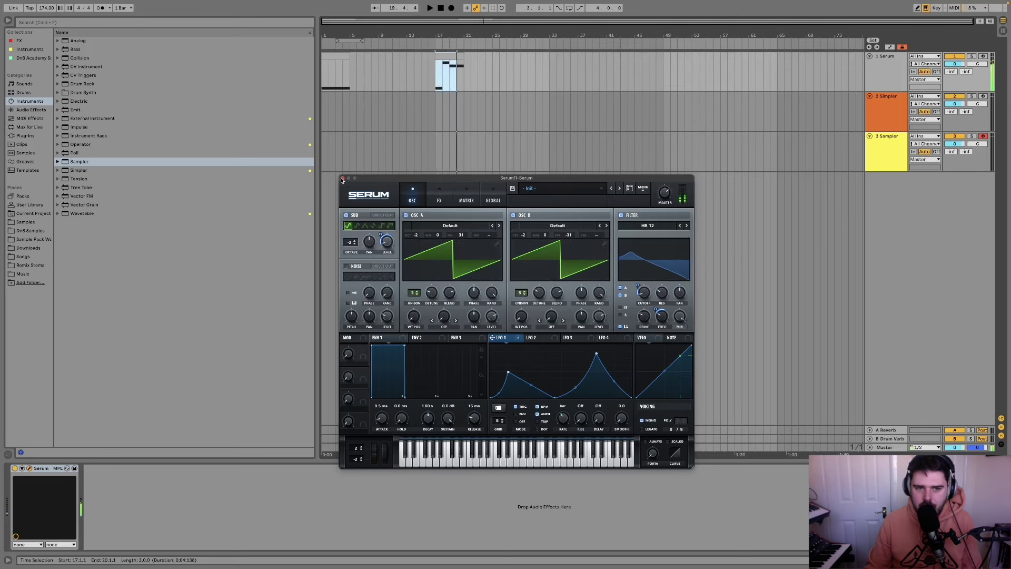
{"action": "left_click", "coordinate": [342, 177]}
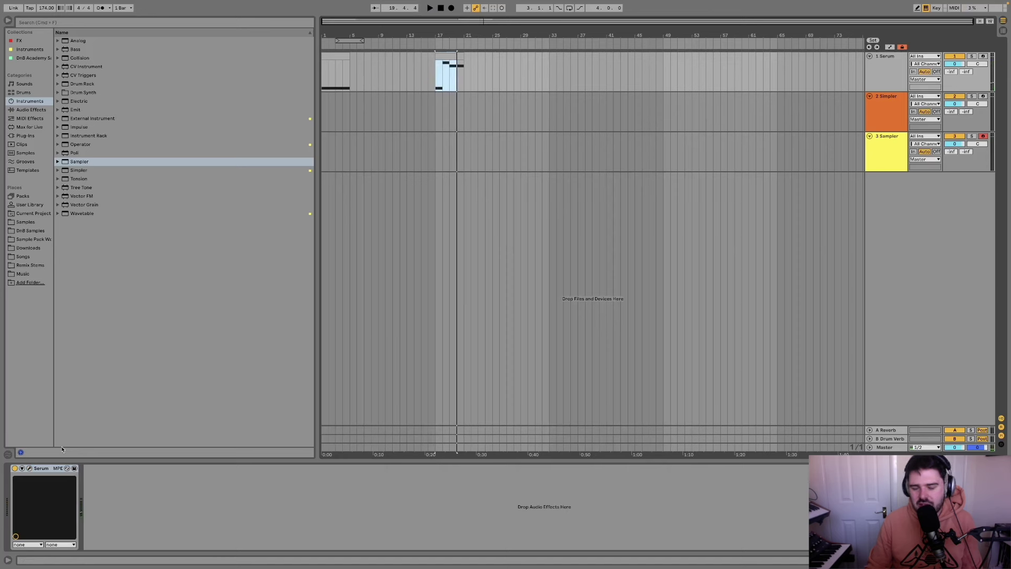
- Freeze the Serum track and insert a new audio track below it
{"action": "left_click", "coordinate": [454, 56]}
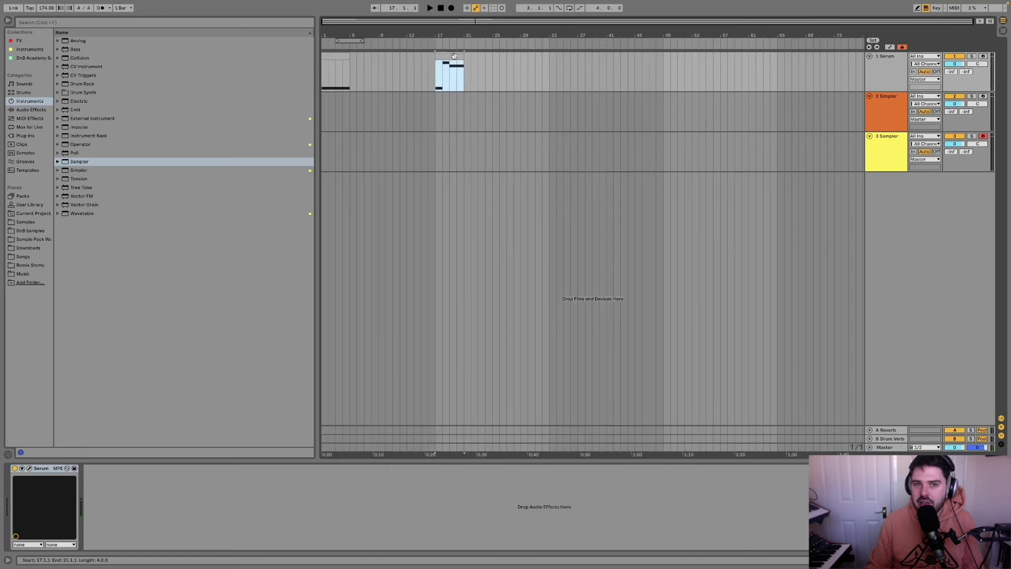
{"action": "right_click", "coordinate": [898, 67]}
{"action": "left_click", "coordinate": [824, 122]}
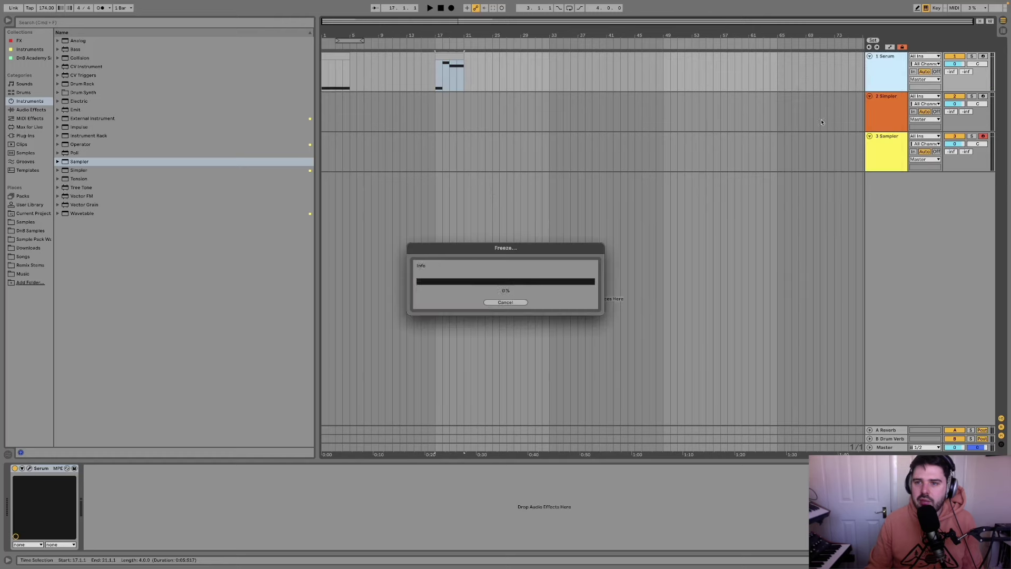
{"action": "key", "text": "super+t"}
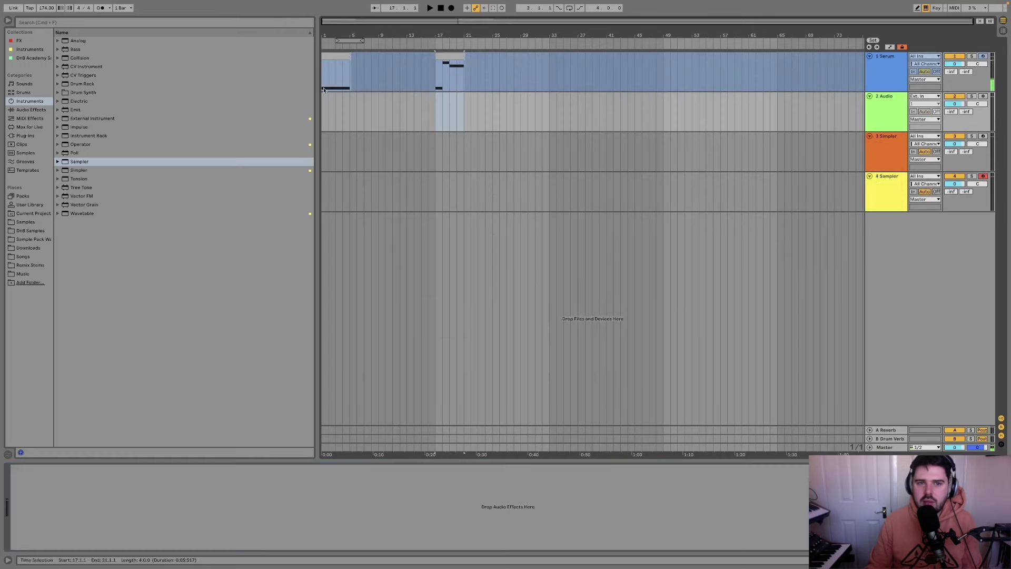
- Copy the frozen clip at bar 1 onto the new audio track as audio and play it
{"action": "left_click_drag", "start_coordinate": [333, 58], "coordinate": [333, 107]}
{"action": "key", "text": "z"}
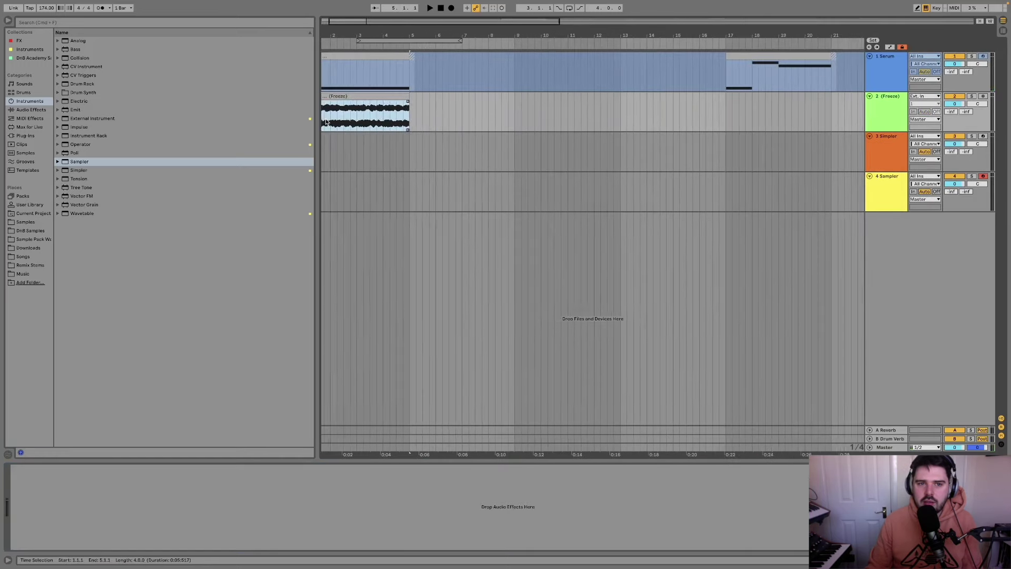
{"action": "left_click", "coordinate": [341, 98]}
{"action": "key", "text": "space"}
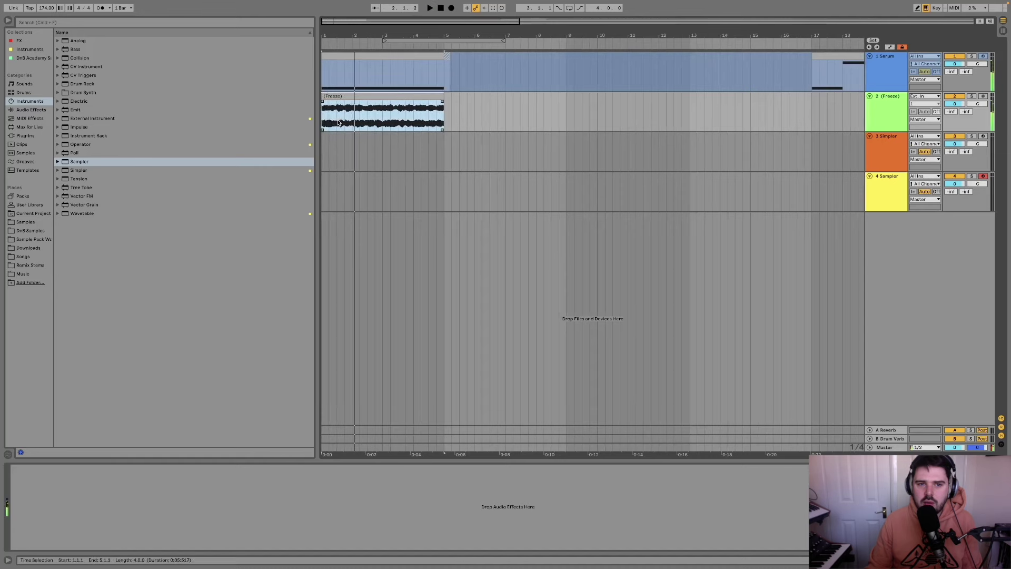
- Try copying a half-bar slice of the frozen audio clip twice in a row at bar 9, then play the copies
{"action": "left_click_drag", "start_coordinate": [339, 123], "coordinate": [353, 122]}
{"action": "scroll", "coordinate": [448, 119], "scroll_direction": "down", "scroll_amount": 5}
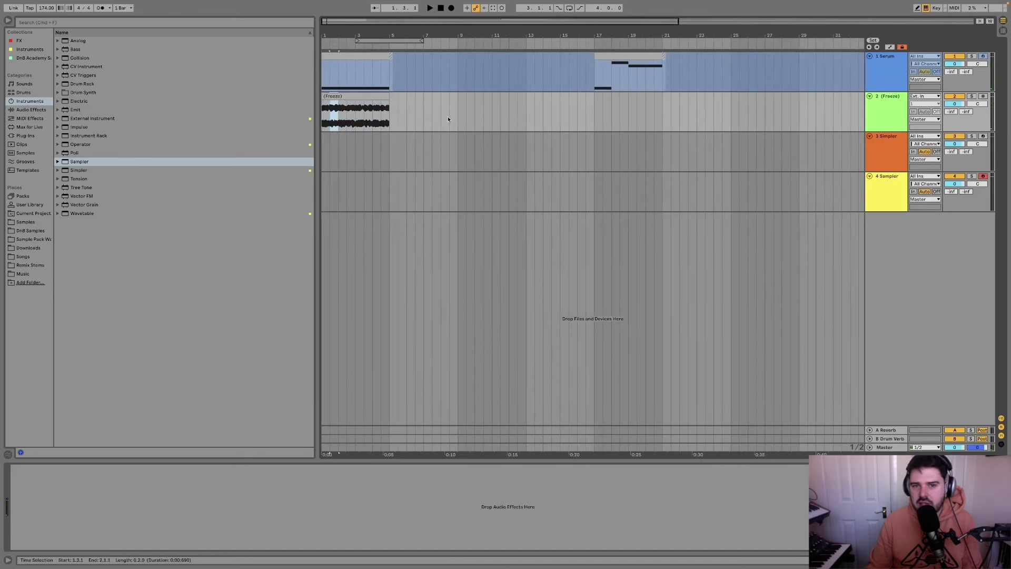
{"action": "left_click", "coordinate": [457, 112]}
{"action": "key", "text": "ctrl+v"}
{"action": "left_click", "coordinate": [327, 104]}
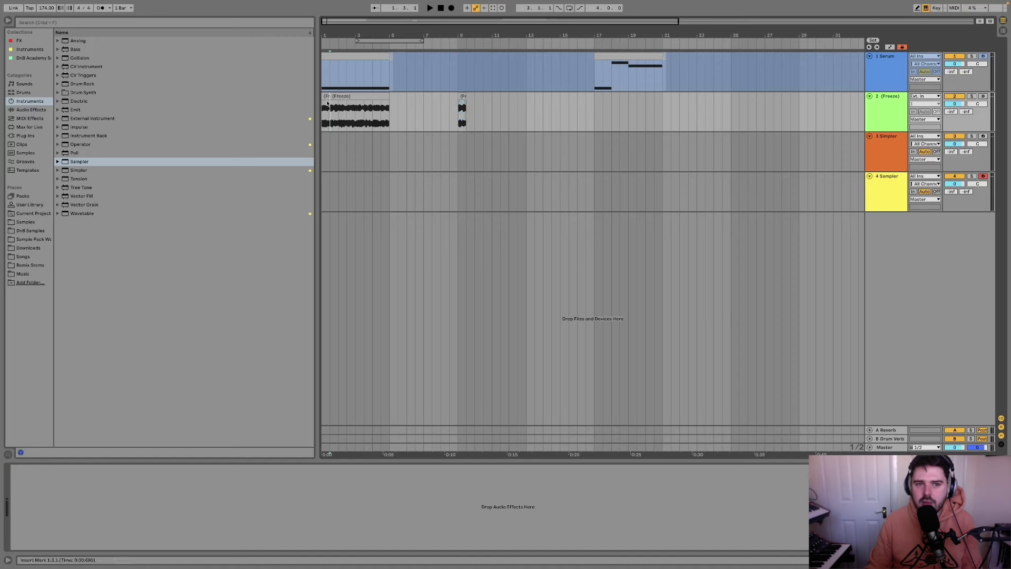
{"action": "left_click", "coordinate": [470, 113]}
{"action": "key", "text": "ctrl+v"}
{"action": "left_click", "coordinate": [463, 97]}
{"action": "key", "text": "space"}
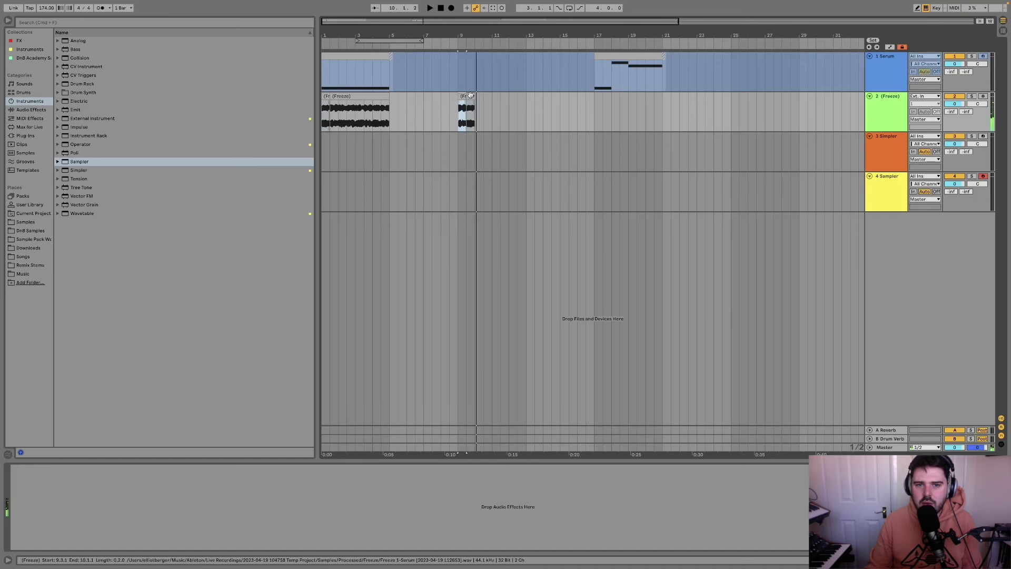
- Duplicate the half-bar slices until they fill bars 9 and 10, and play the sequence
{"action": "key", "text": "plus"}
{"action": "key", "text": "plus"}
{"action": "key", "text": "ctrl+d"}
{"action": "key", "text": "ctrl+d"}
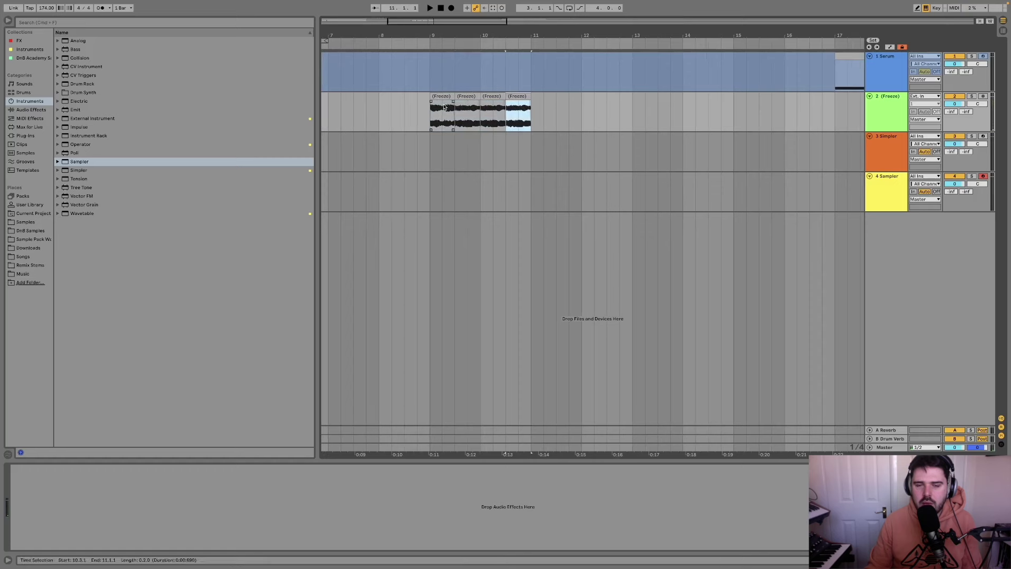
{"action": "left_click", "coordinate": [430, 114]}
{"action": "key", "text": "space"}
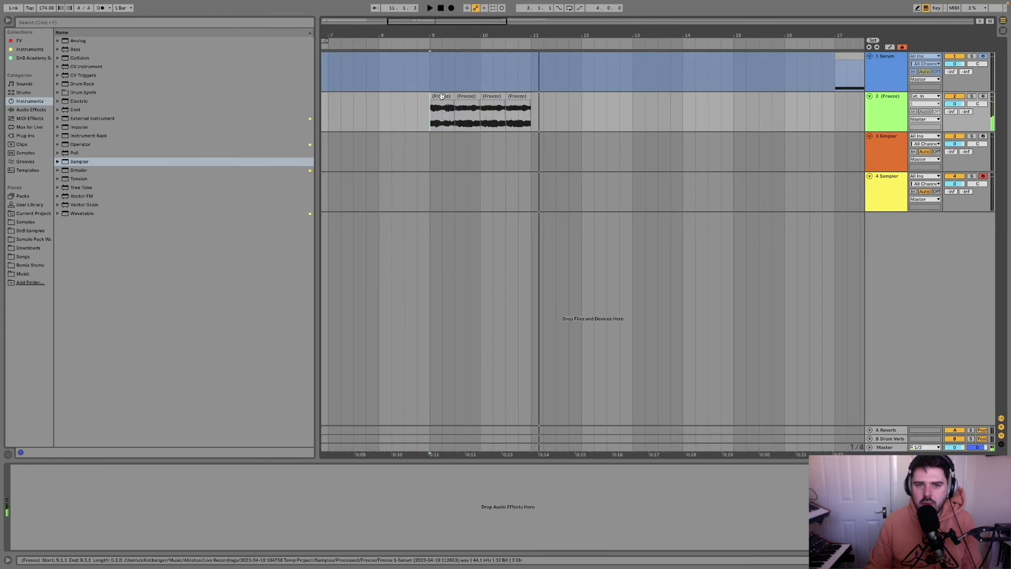
{"action": "key", "text": "space"}
- Try splitting the first and last half-bar slices into quarter-bar pieces and play the chopped sequence
{"action": "left_click", "coordinate": [443, 100]}
{"action": "key", "text": "ctrl+e"}
{"action": "left_click", "coordinate": [519, 100]}
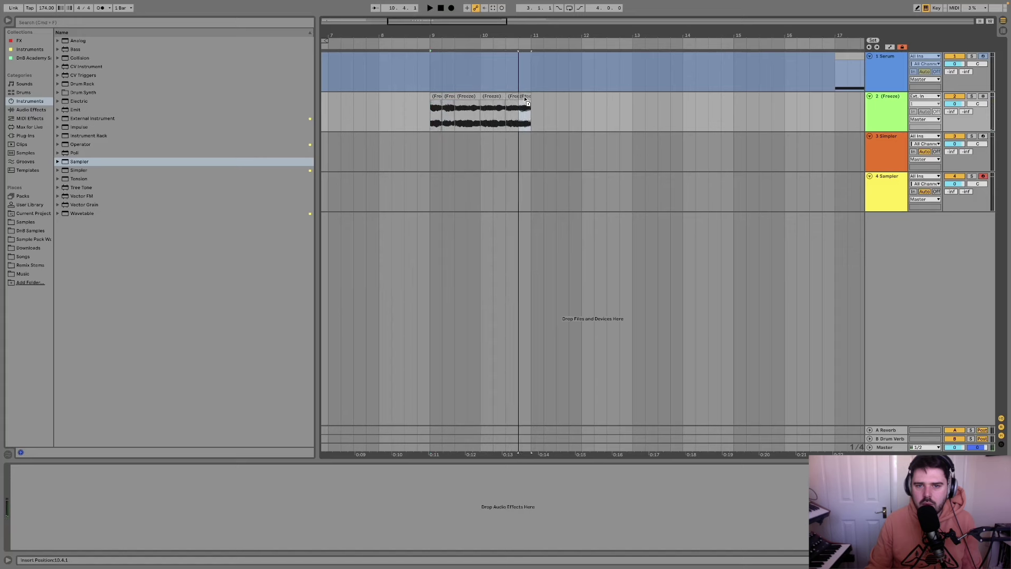
{"action": "left_click", "coordinate": [493, 111]}
{"action": "key", "text": "space"}
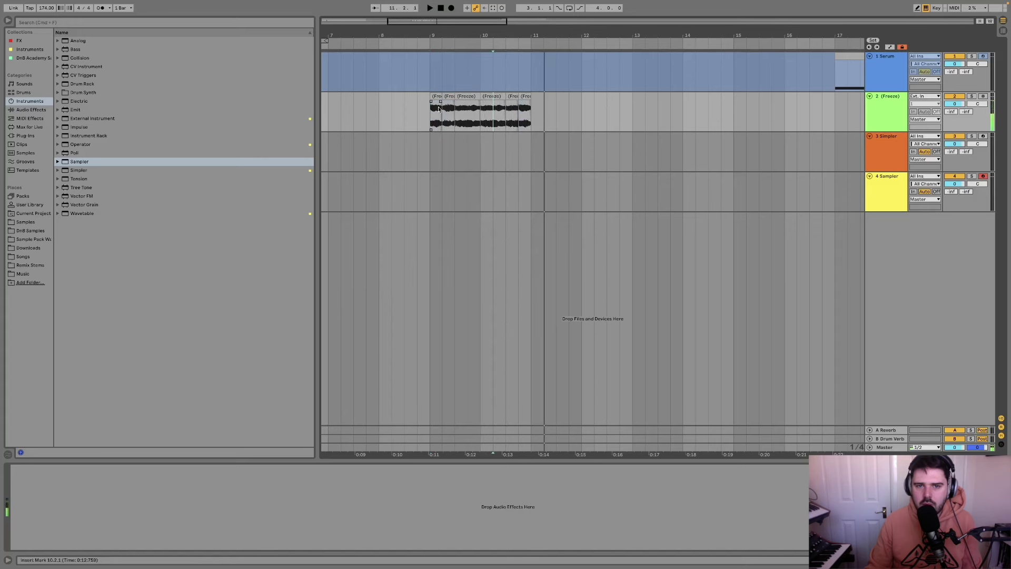
{"action": "key", "text": "space"}
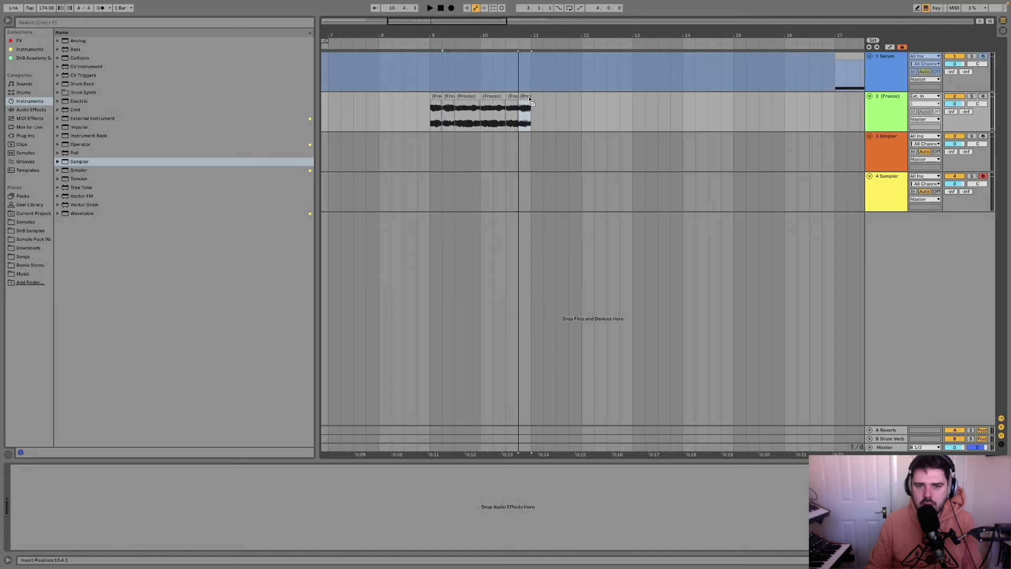
{"action": "left_click", "coordinate": [503, 113]}
{"action": "left_click", "coordinate": [489, 122]}
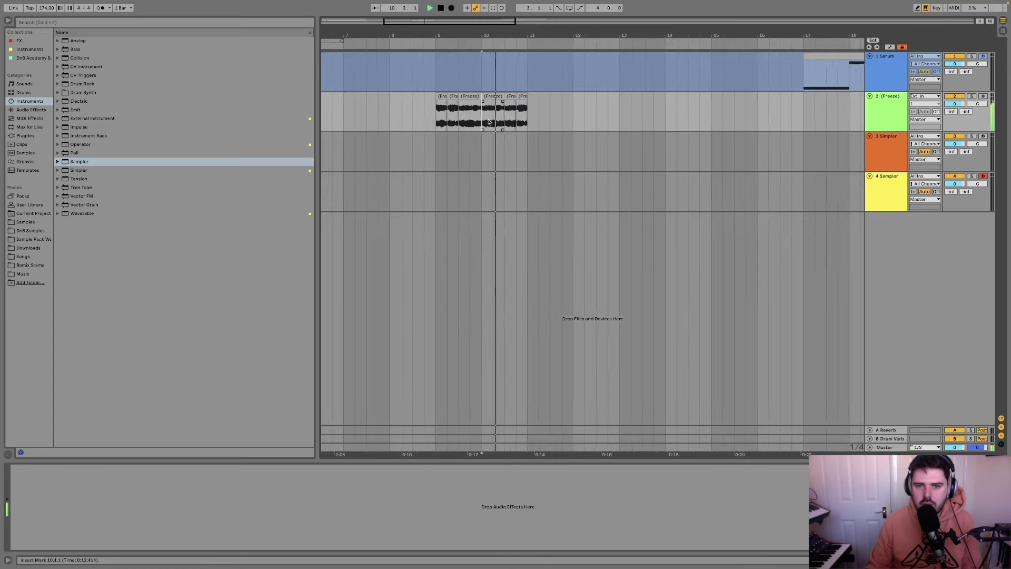
{"action": "scroll", "coordinate": [489, 122], "scroll_direction": "down", "scroll_amount": 3}
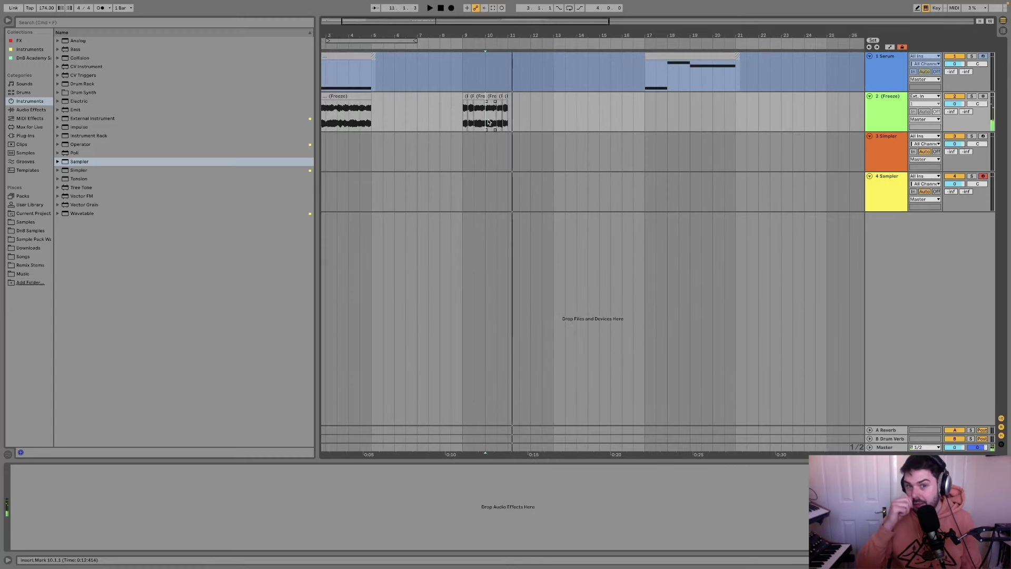
{"action": "key", "text": "space"}
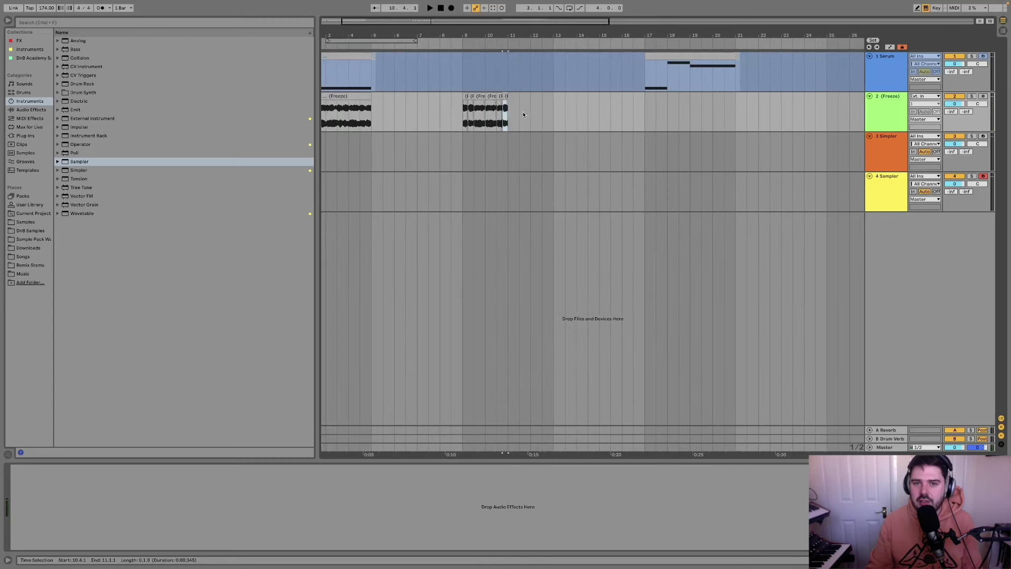
- Paste the quarter-bar slice five times in a row from bar 12 and play the repeats
{"action": "left_click", "coordinate": [531, 112]}
{"action": "key", "text": "ctrl+v"}
{"action": "key", "text": "ctrl+v"}
{"action": "key", "text": "ctrl+v"}
{"action": "key", "text": "ctrl+v"}
{"action": "key", "text": "ctrl+v"}
{"action": "left_click", "coordinate": [526, 113]}
{"action": "key", "text": "space"}
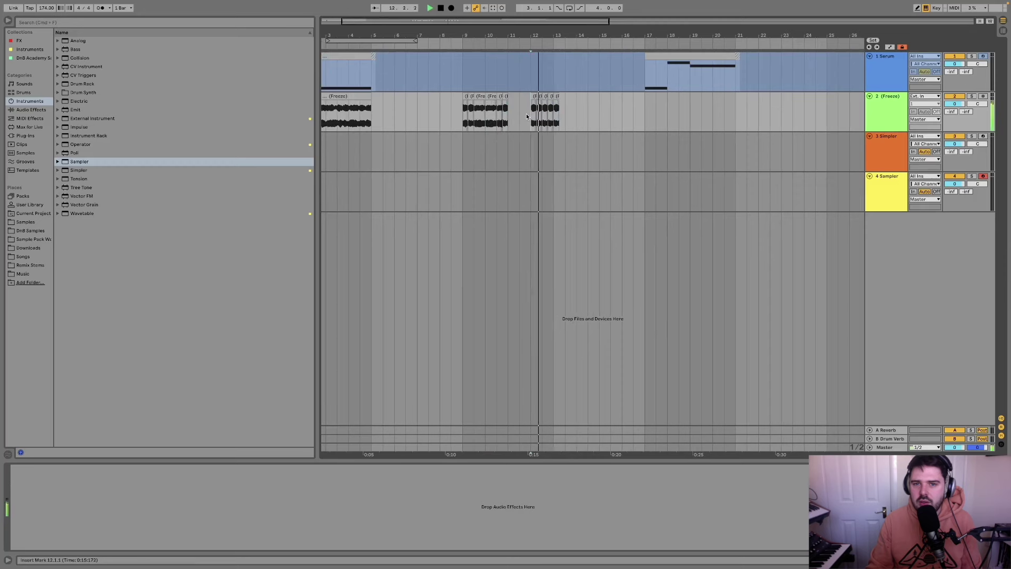
{"action": "key", "text": "space"}
- Undo the pasted, duplicated and split slices on the frozen audio track
{"action": "left_click_drag", "start_coordinate": [565, 107], "coordinate": [533, 113]}
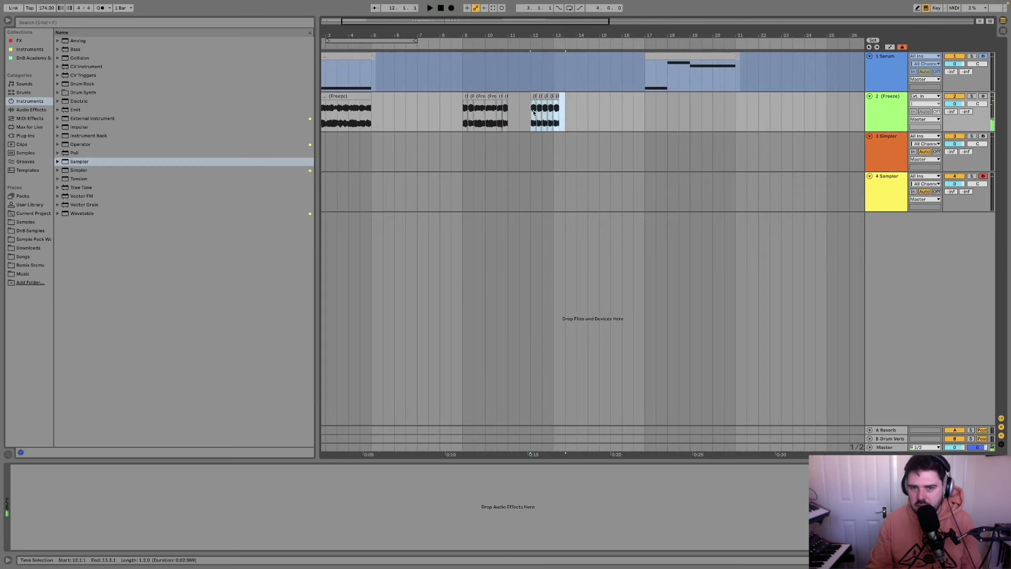
{"action": "key", "text": "super+z"}
{"action": "key", "text": "super+z"}
{"action": "key", "text": "super+z"}
{"action": "key", "text": "super+z"}
{"action": "key", "text": "super+z"}
{"action": "key", "text": "super+z"}
{"action": "key", "text": "super+z"}
{"action": "key", "text": "super+z"}
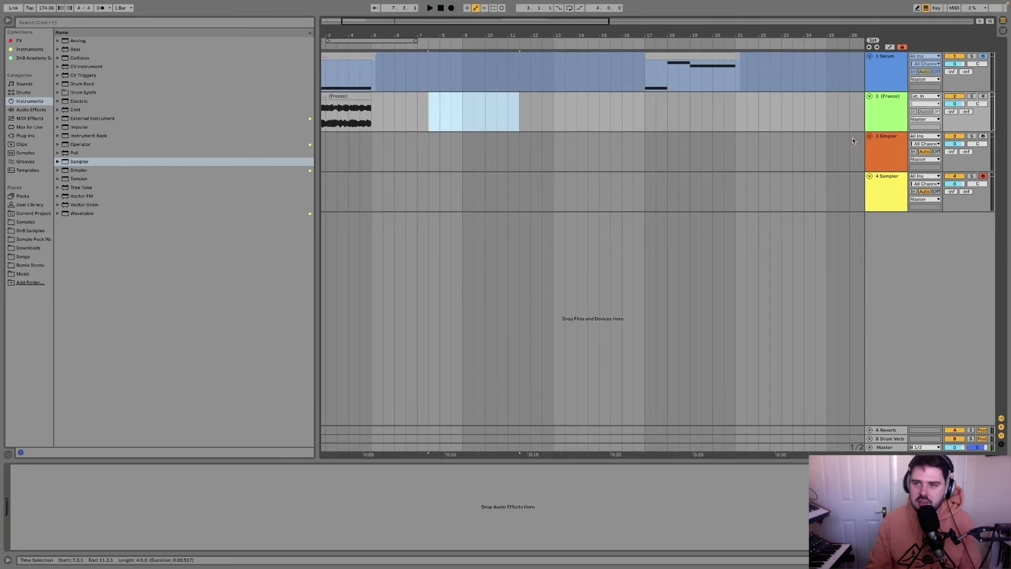
{"action": "key", "text": "super+z"}
- Load the frozen audio clip as the sample of the Simpler track's instrument and select that track
{"action": "left_click", "coordinate": [346, 96]}
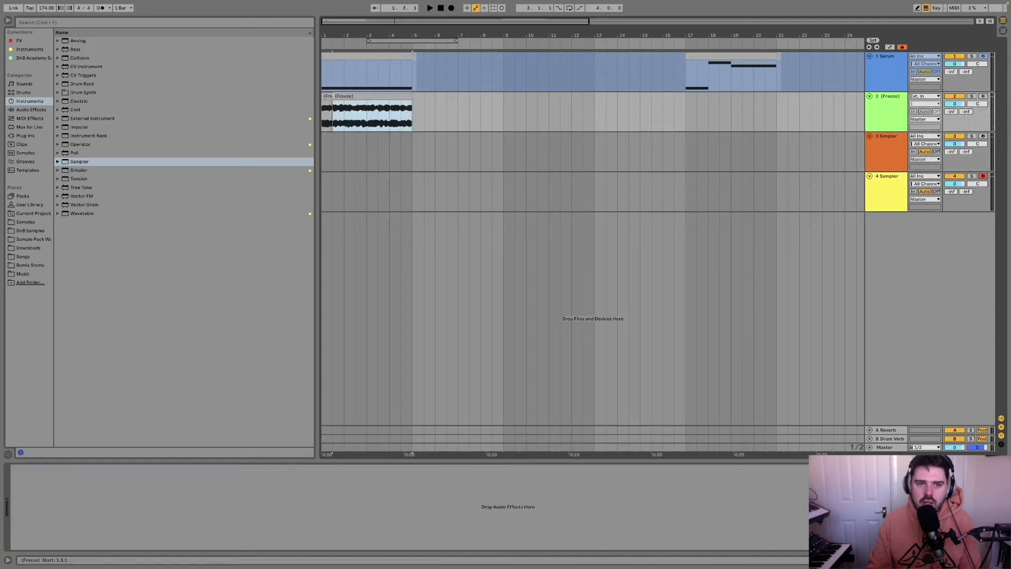
{"action": "left_click_drag", "start_coordinate": [346, 96], "coordinate": [169, 498]}
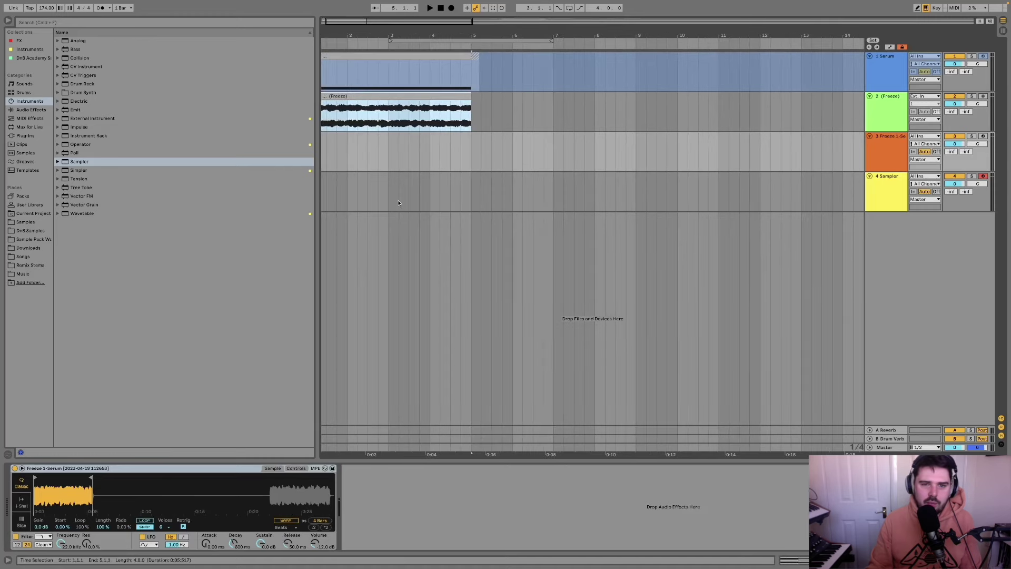
{"action": "left_click", "coordinate": [885, 157]}
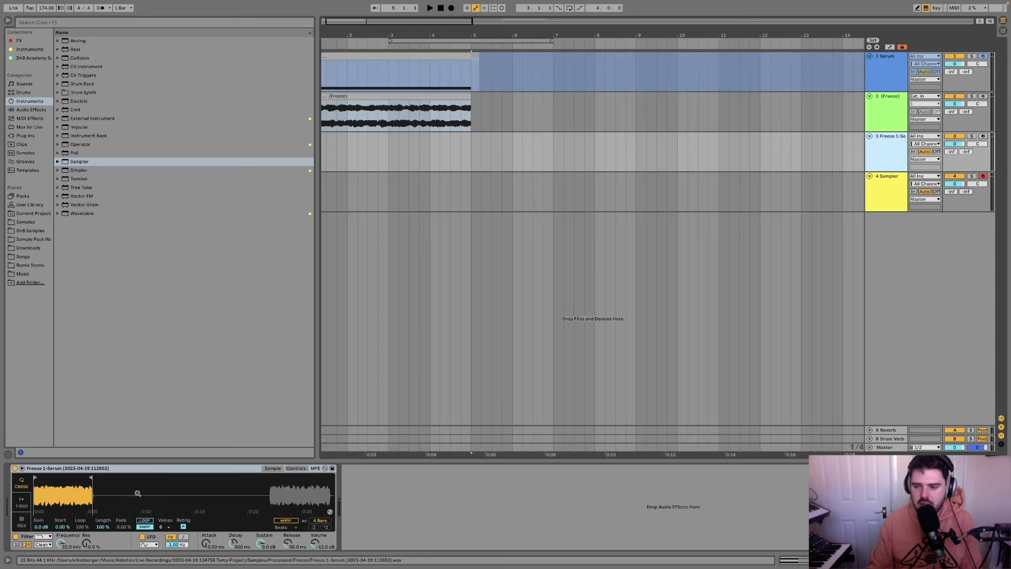
- Keep Simpler in Classic mode, limit it to 1 voice, and set its transposition to -5 st
{"action": "left_click", "coordinate": [24, 505]}
{"action": "left_click", "coordinate": [22, 488]}
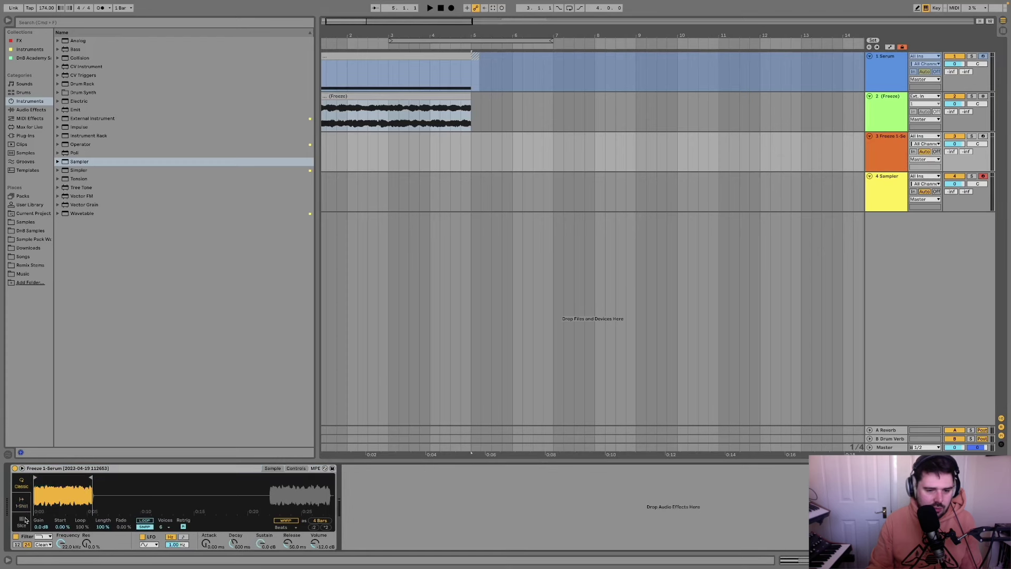
{"action": "left_click", "coordinate": [164, 527]}
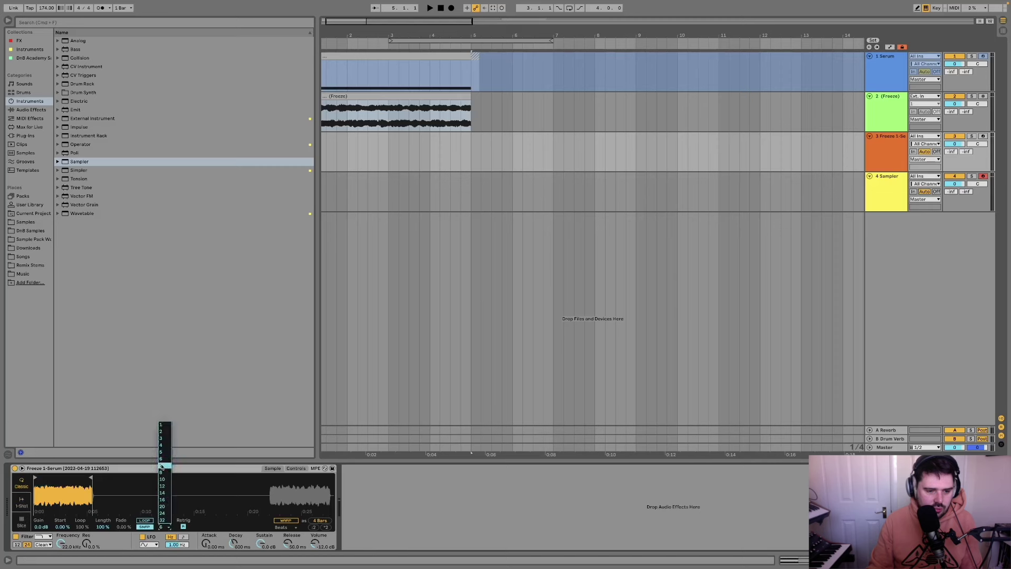
{"action": "left_click", "coordinate": [165, 425]}
{"action": "left_click", "coordinate": [295, 468]}
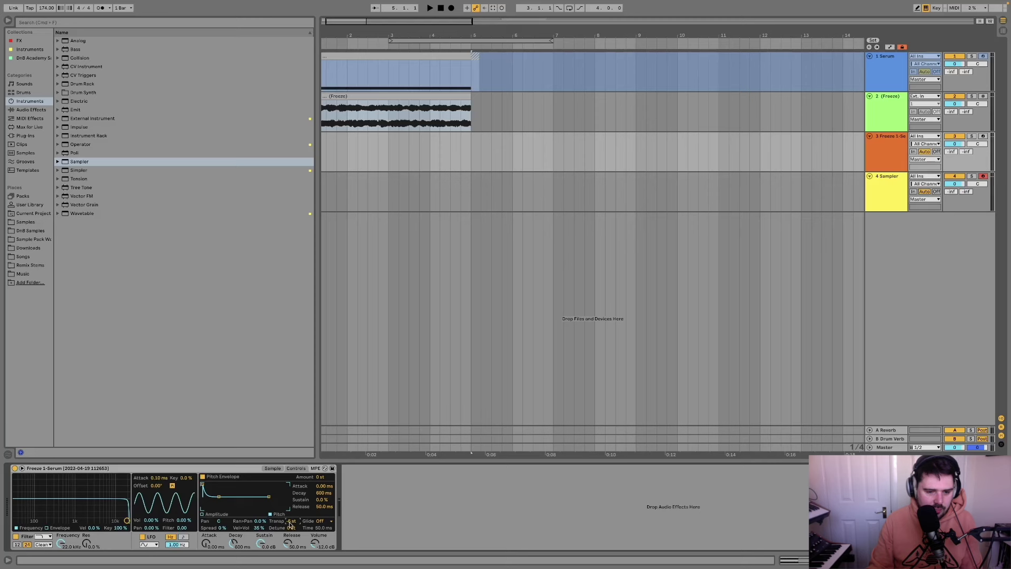
{"action": "left_click_drag", "start_coordinate": [289, 524], "coordinate": [290, 520]}
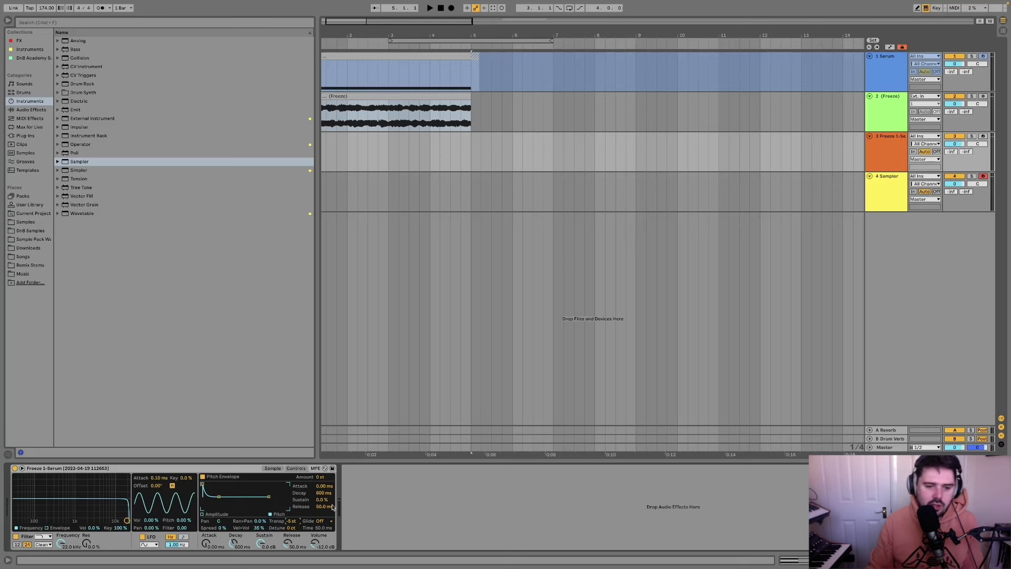
- Arm the Simpler track, play test notes, and raise Simpler's volume to about -1.14 dB
{"action": "key", "text": "x"}
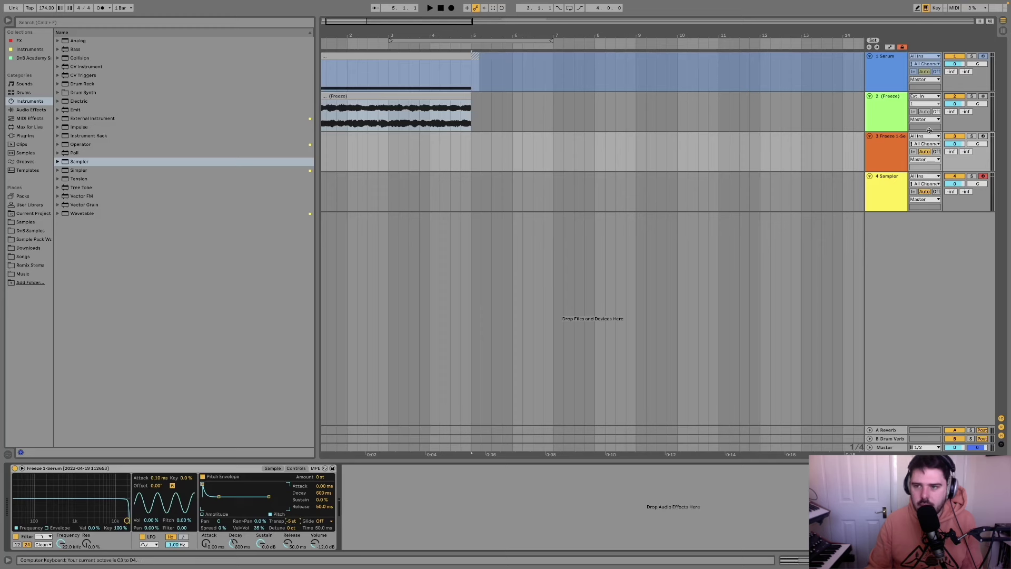
{"action": "left_click", "coordinate": [817, 137]}
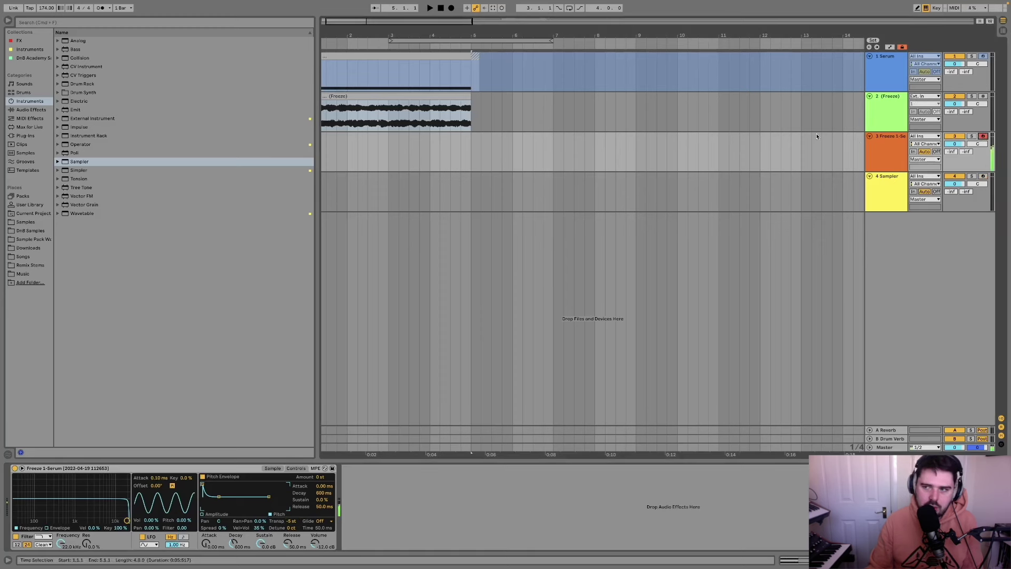
{"action": "key", "text": "x"}
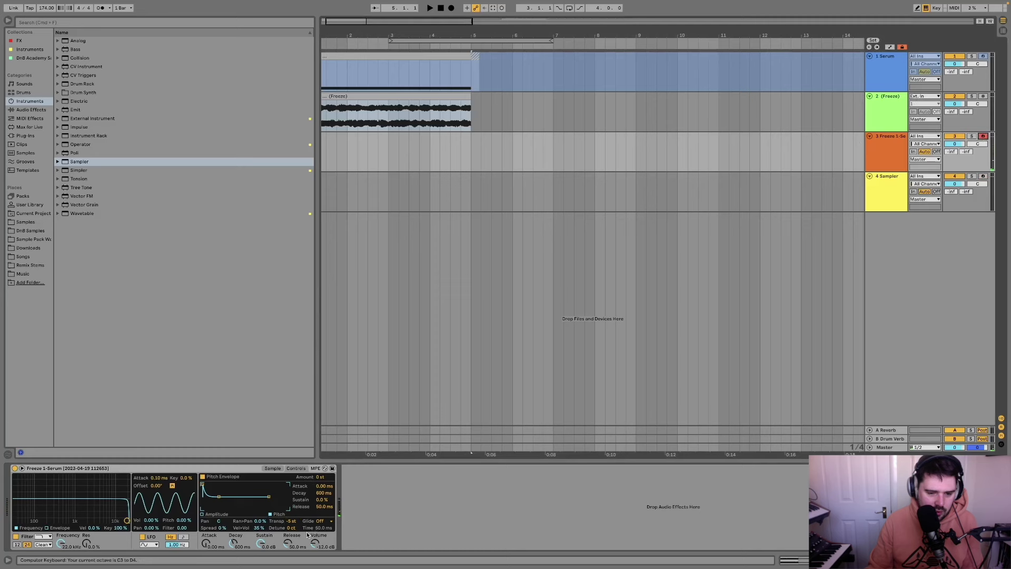
{"action": "left_click_drag", "start_coordinate": [314, 543], "coordinate": [314, 521]}
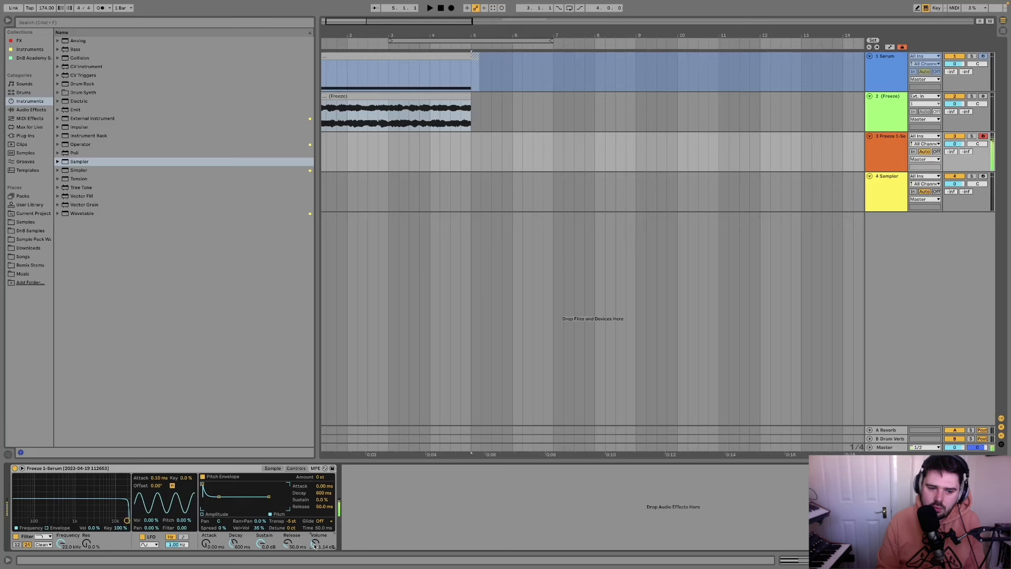
{"action": "key", "text": "x"}
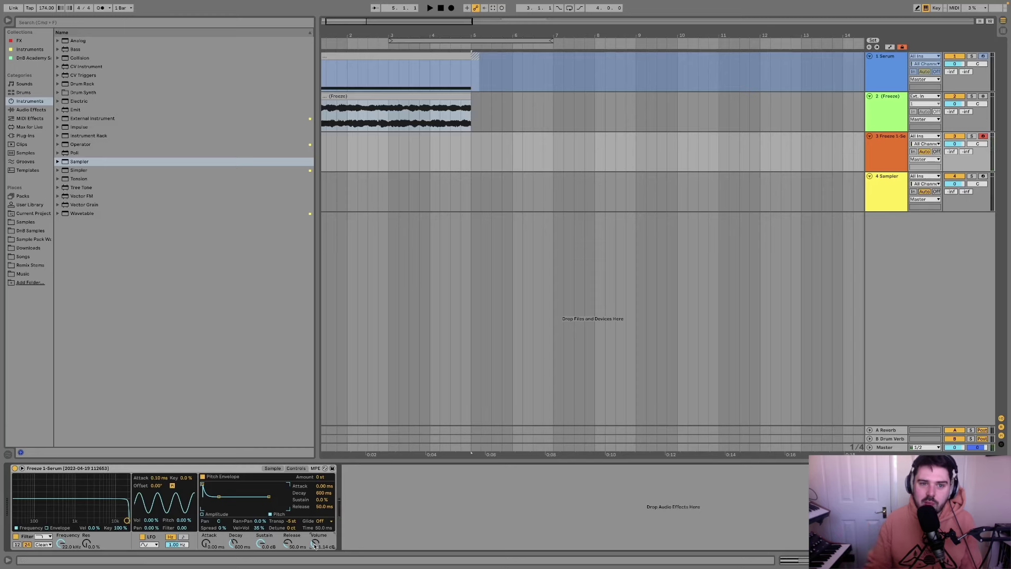
- Set Simpler's pitch envelope amount to +48 st with a 123 ms decay and audition it with test notes
{"action": "key", "text": "minus"}
{"action": "key", "text": "minus"}
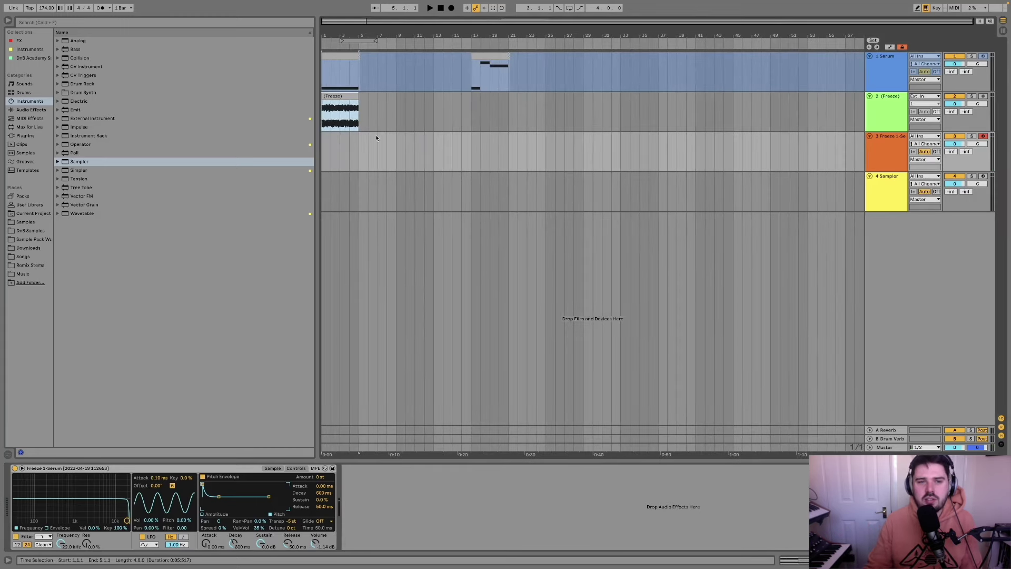
{"action": "key", "text": "plus"}
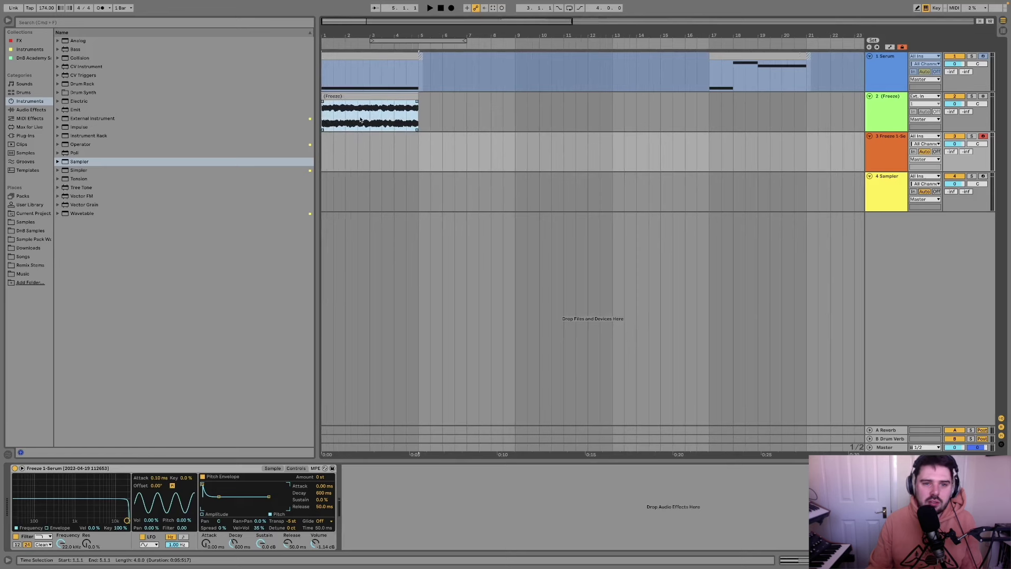
{"action": "left_click", "coordinate": [330, 153]}
{"action": "key", "text": "a"}
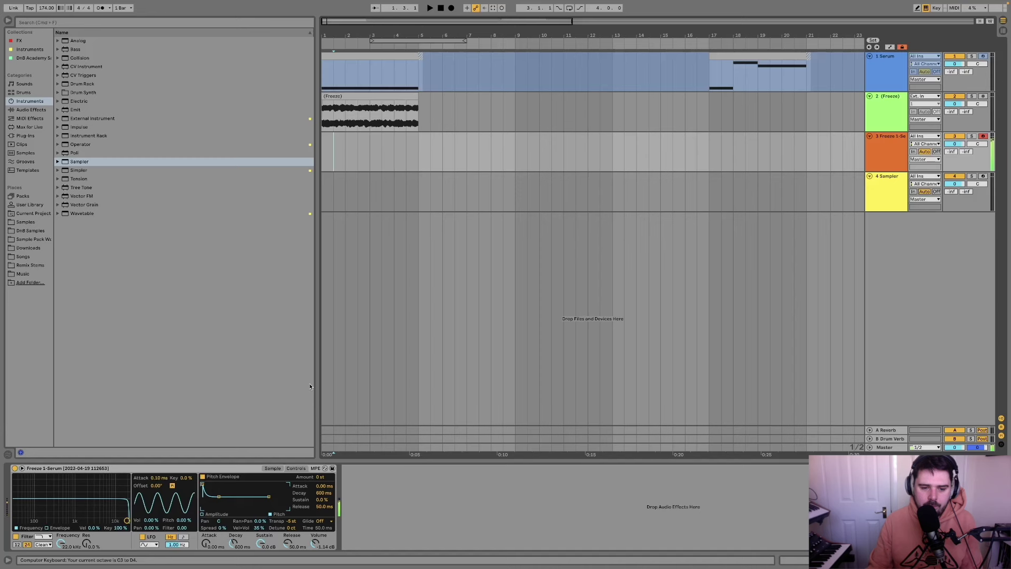
{"action": "left_click_drag", "start_coordinate": [319, 478], "coordinate": [322, 458]}
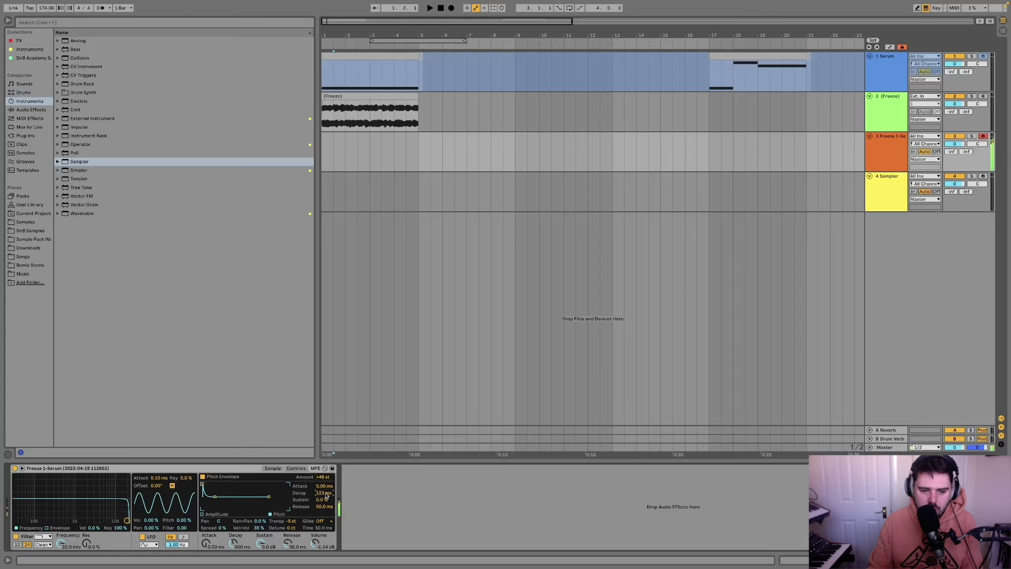
{"action": "key", "text": "x"}
- Move Simpler's sample start about a fifth of the way into the active region and play test notes
{"action": "left_click", "coordinate": [273, 468]}
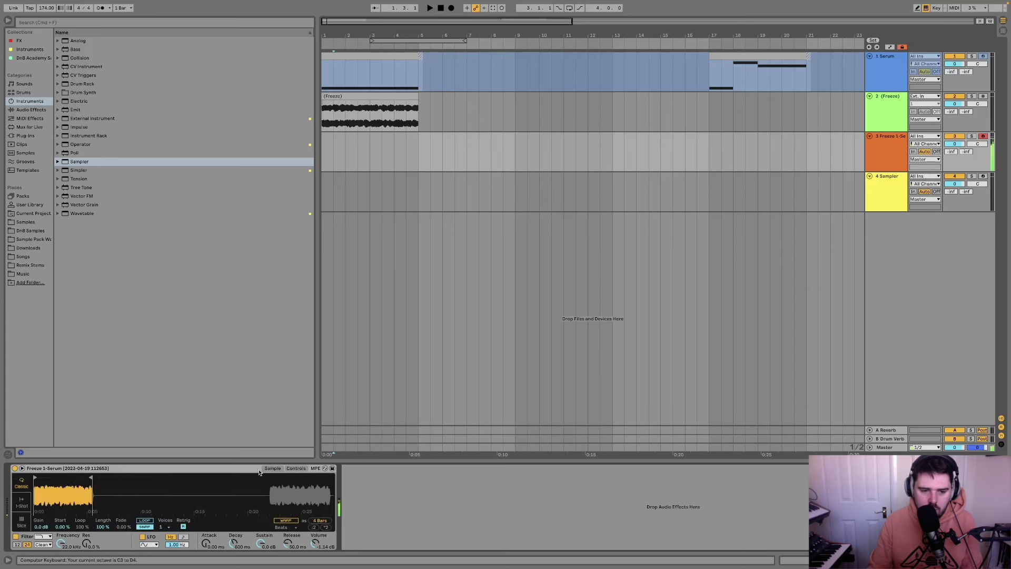
{"action": "left_click_drag", "start_coordinate": [34, 477], "coordinate": [47, 477]}
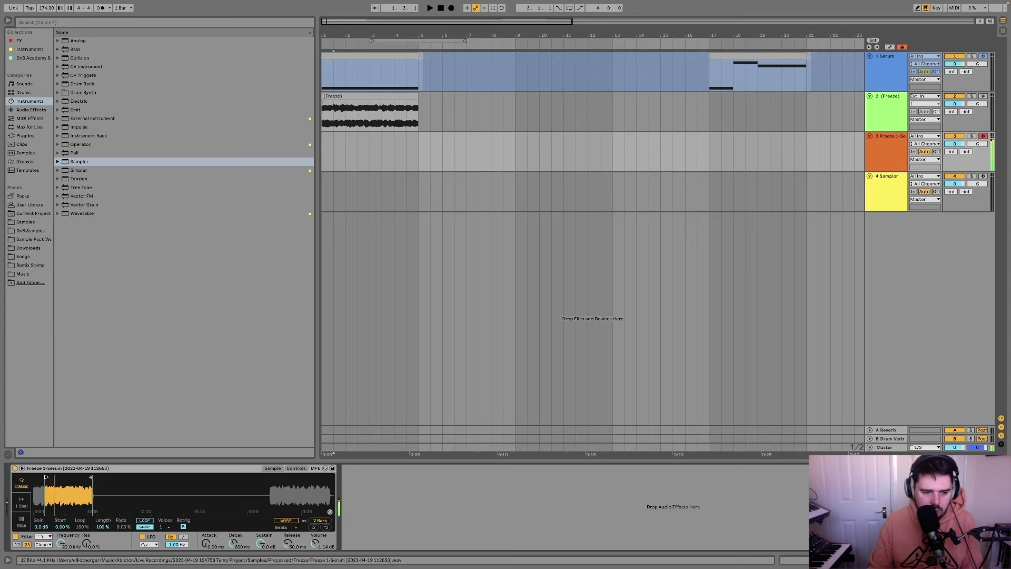
{"action": "key", "text": "x"}
{"action": "key", "text": "a"}
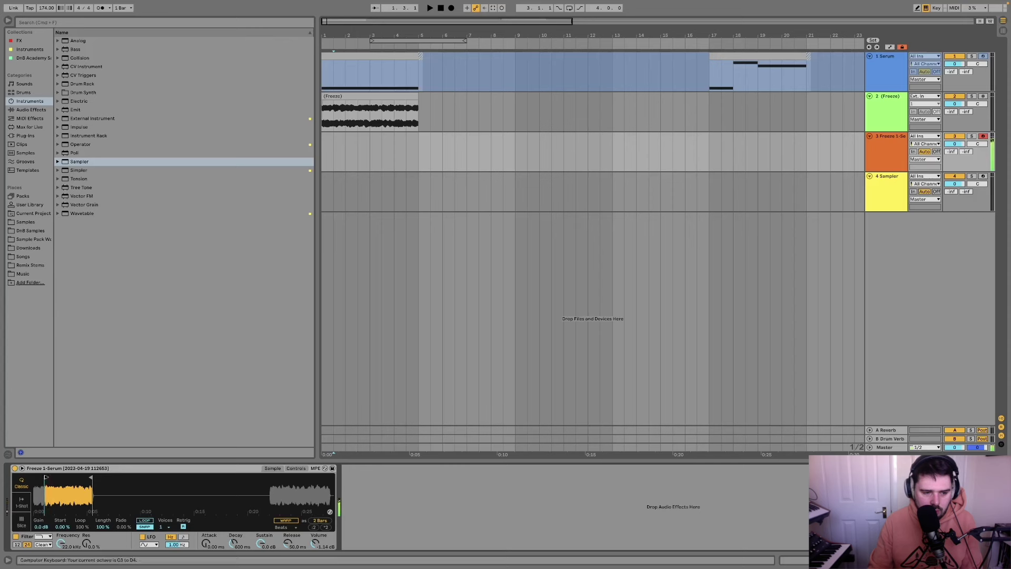
- Audition a note while reviewing the pitch envelope settings, and return to Simpler's sample display
{"action": "left_click", "coordinate": [273, 478]}
{"action": "left_click", "coordinate": [296, 468]}
{"action": "key", "text": "a"}
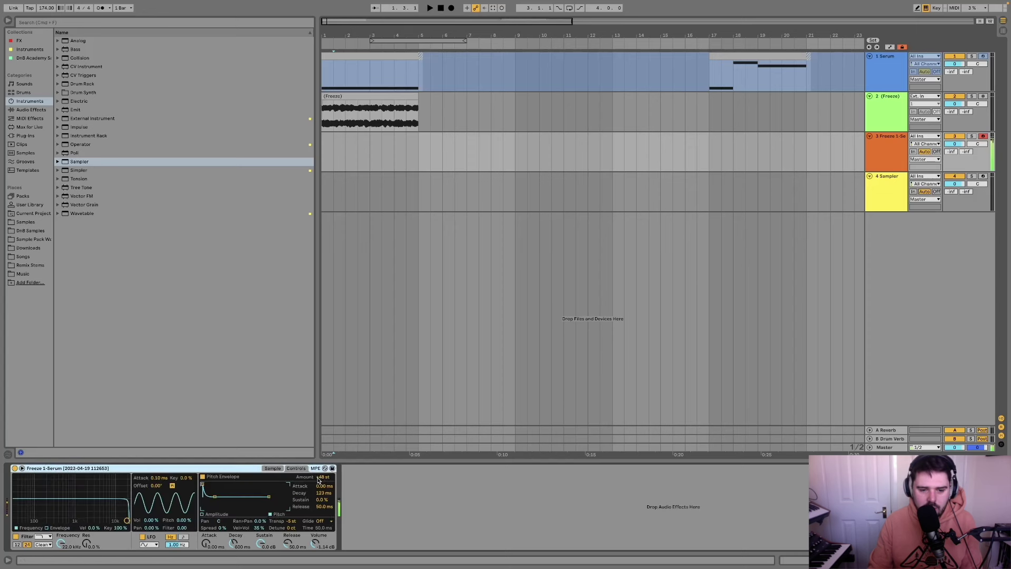
{"action": "left_click", "coordinate": [272, 468]}
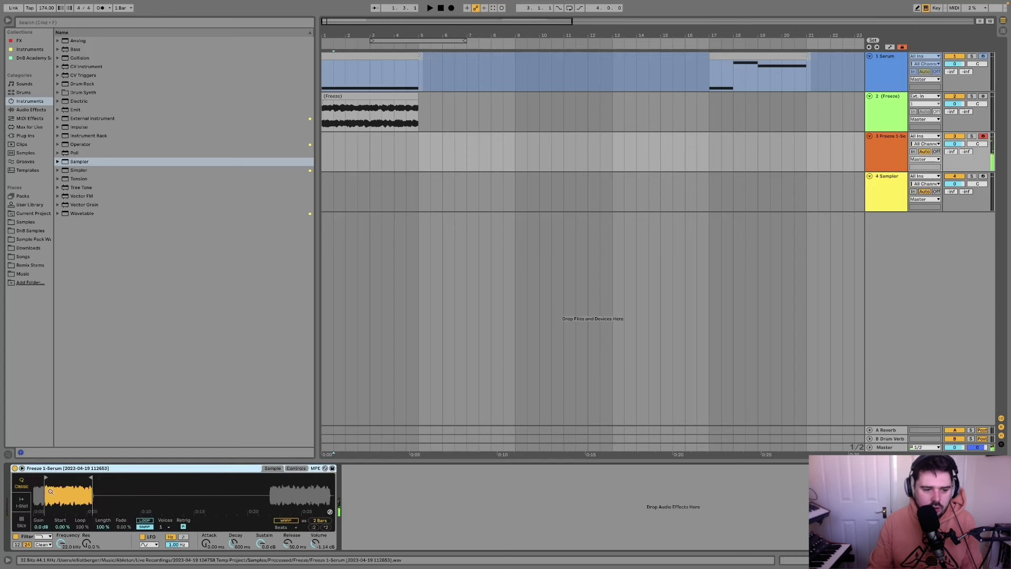
- Reset Simpler's sample start to the beginning of the audio and show the Start parameter's automation on the track
{"action": "left_click_drag", "start_coordinate": [46, 478], "coordinate": [35, 477]}
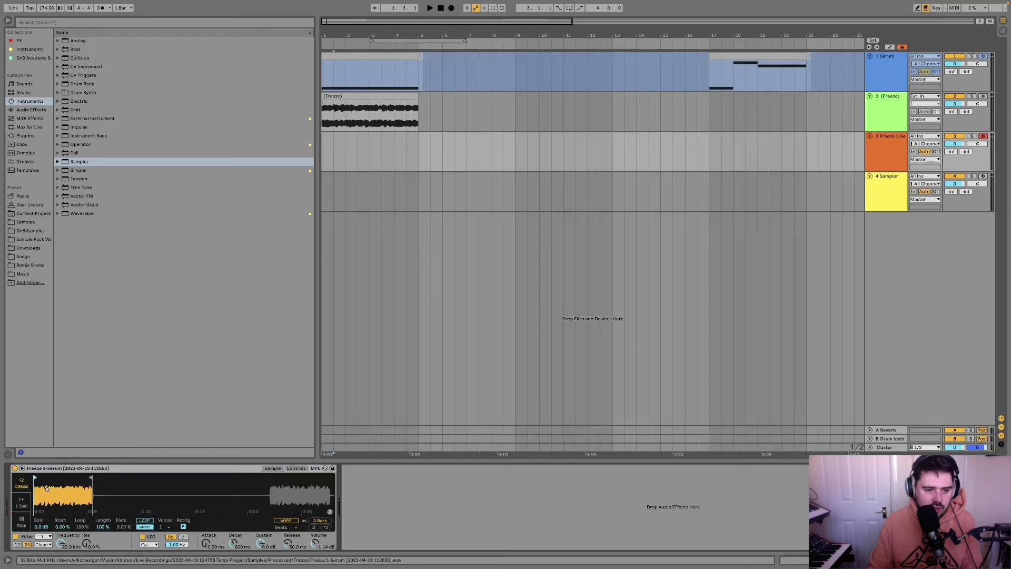
{"action": "right_click", "coordinate": [62, 527]}
{"action": "left_click", "coordinate": [75, 532]}
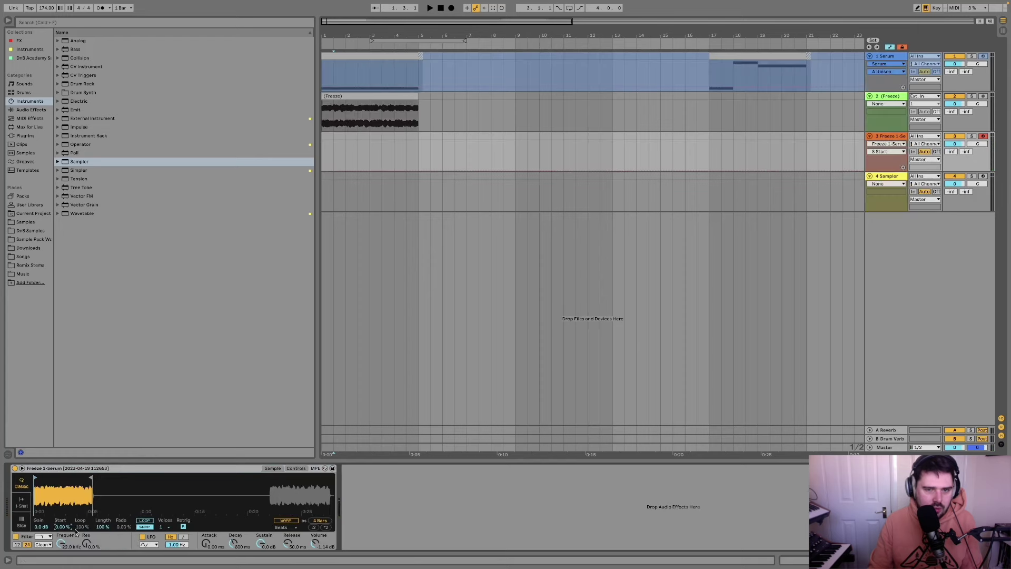
- Insert a four-bar MIDI clip on the Simpler track containing one note stretched over its full length, and play it
{"action": "left_click_drag", "start_coordinate": [420, 153], "coordinate": [276, 147]}
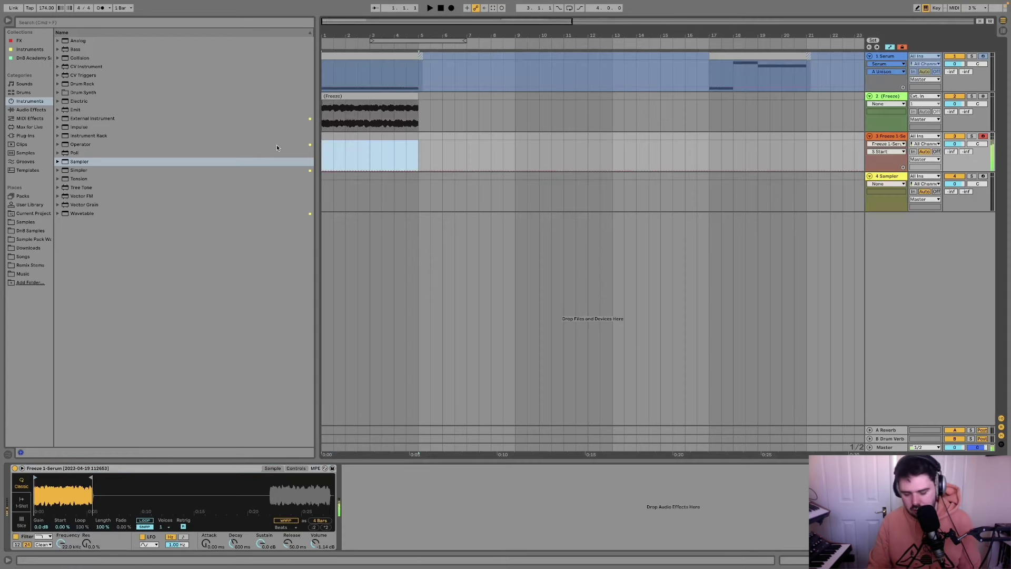
{"action": "key", "text": "super+shift+m"}
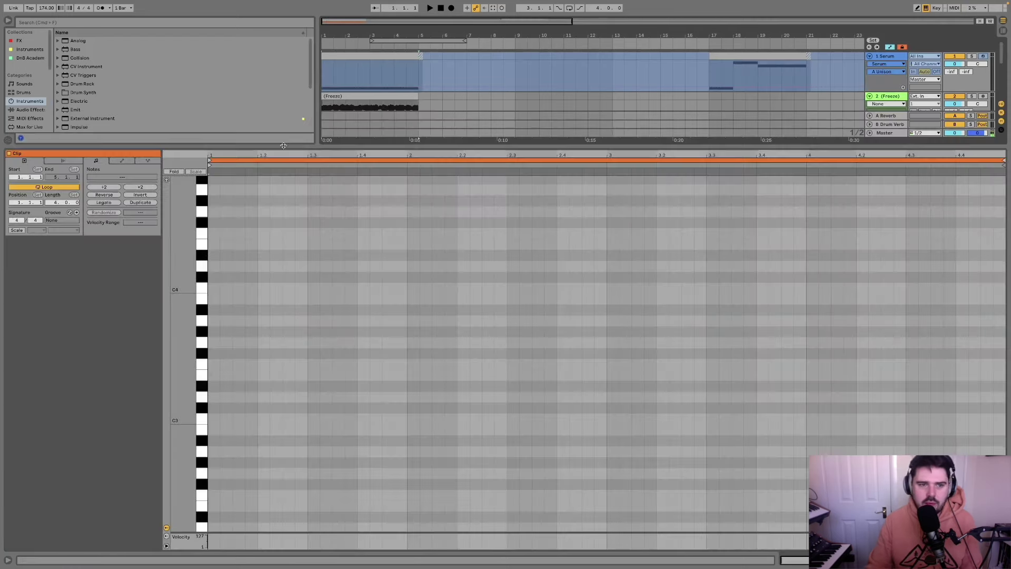
{"action": "left_click", "coordinate": [215, 415]}
{"action": "key", "text": "super+l"}
{"action": "key", "text": "space"}
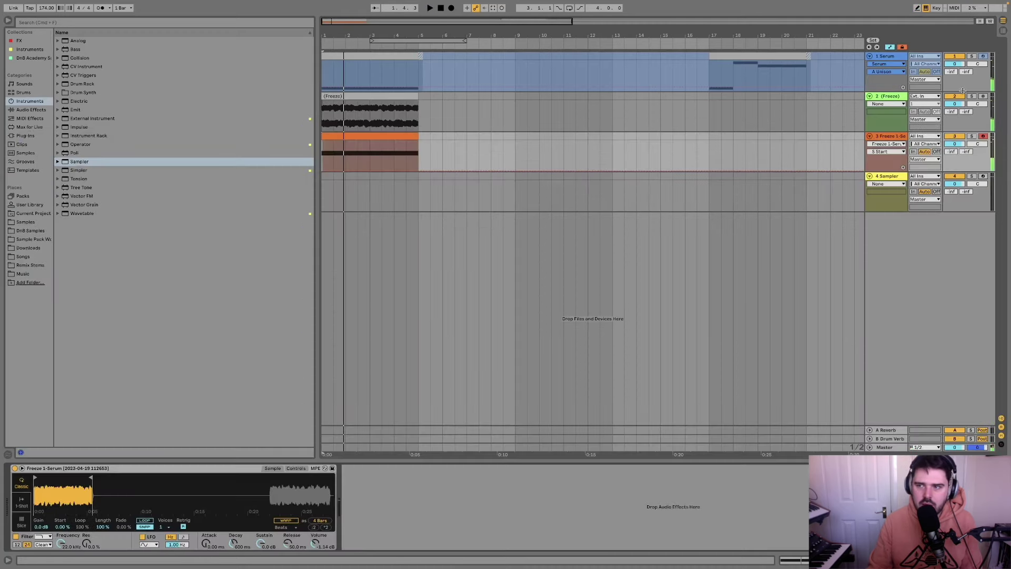
- Deactivate the Freeze and Serum tracks and play the Simpler clip on its own
{"action": "left_click", "coordinate": [954, 97]}
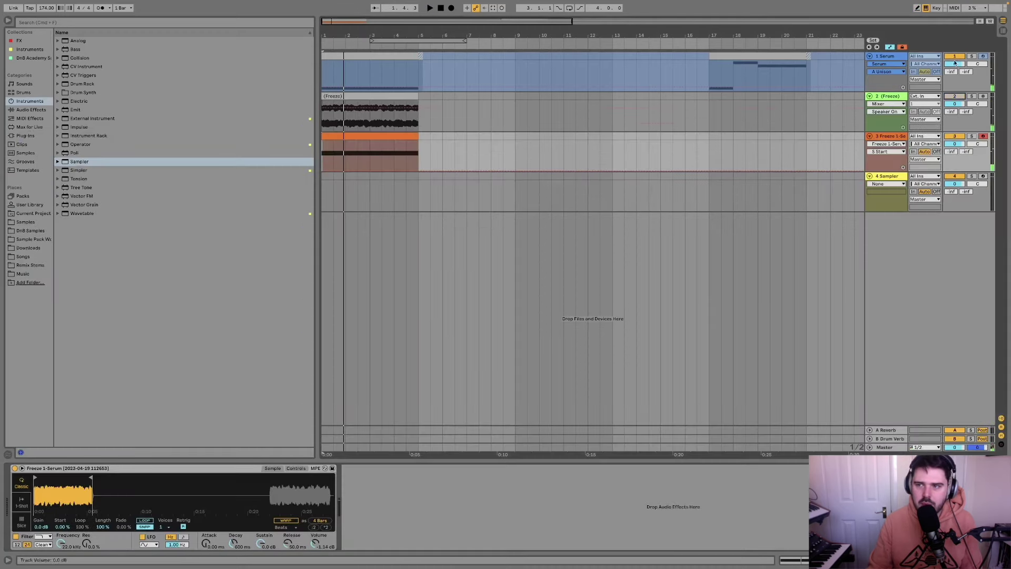
{"action": "left_click", "coordinate": [954, 56]}
{"action": "key", "text": "space"}
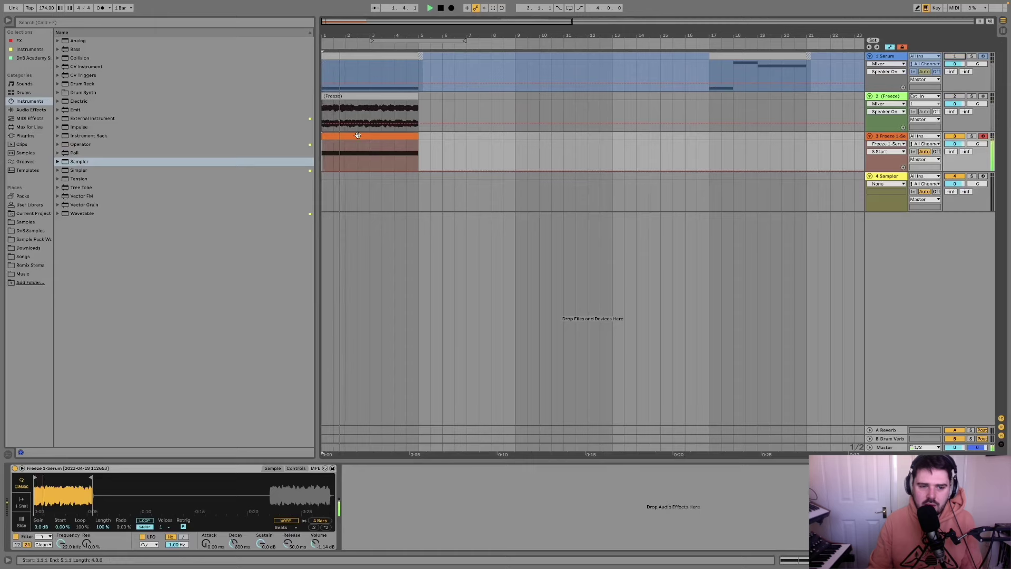
{"action": "key", "text": "space"}
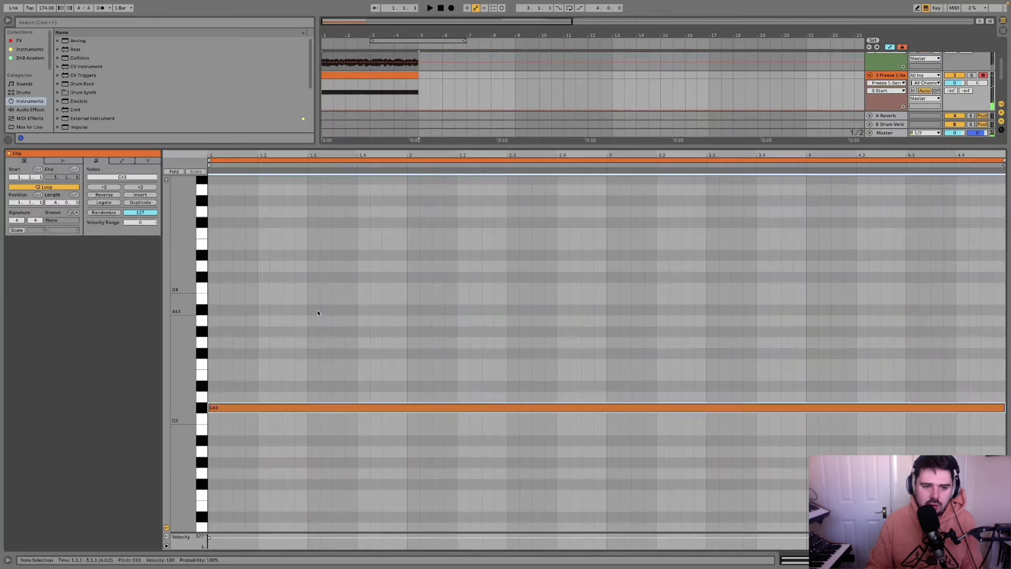
- Transpose the sustained note in the Simpler clip up to E3 and play the result
{"action": "key", "text": "Up"}
{"action": "key", "text": "Up"}
{"action": "key", "text": "Up"}
{"action": "key", "text": "Up"}
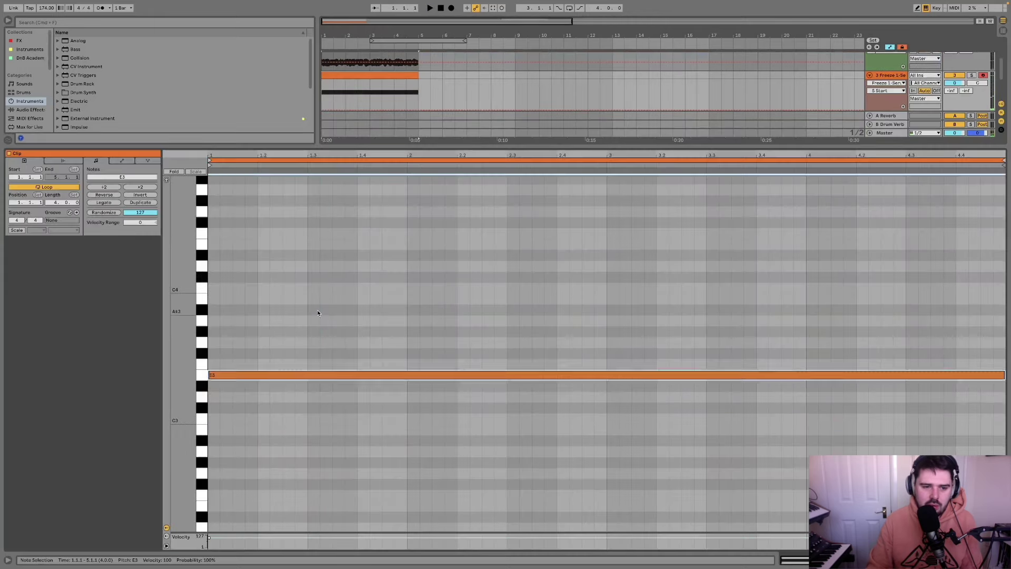
{"action": "key", "text": "space"}
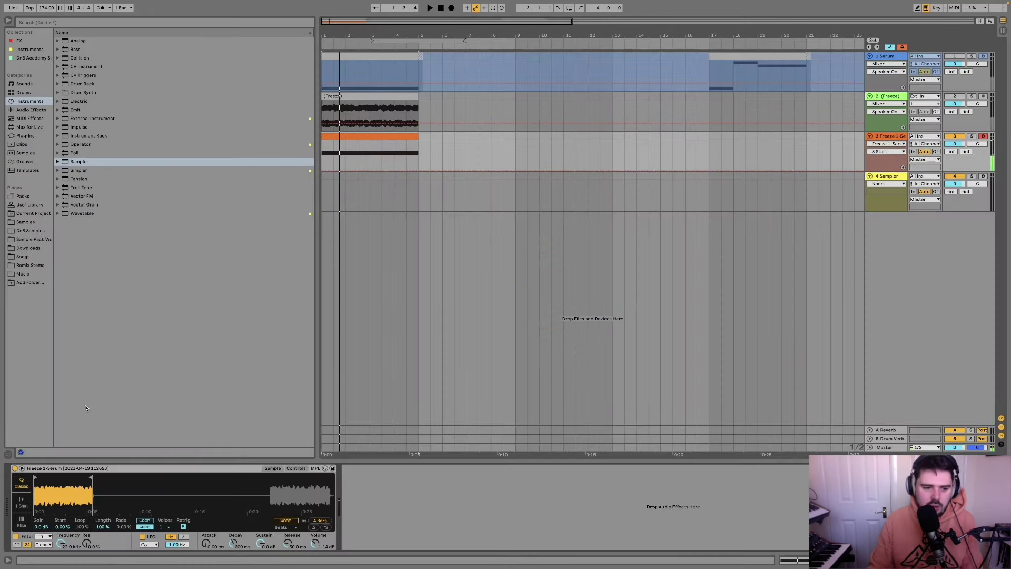
{"action": "right_click", "coordinate": [71, 527]}
{"action": "key", "text": "Escape"}
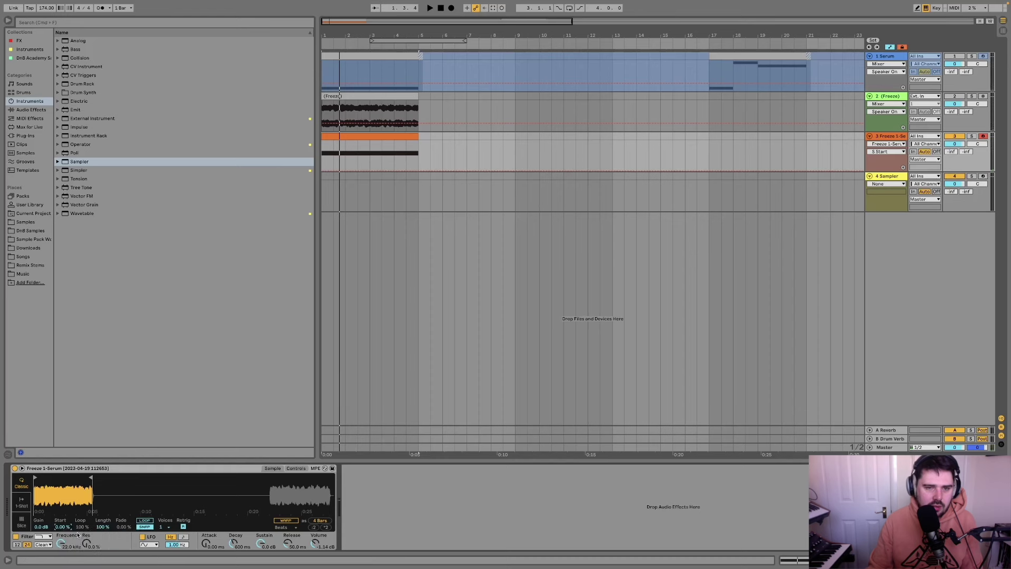
- Shorten the Simpler track's MIDI clip to one bar and duplicate it to fill four bars
{"action": "left_click_drag", "start_coordinate": [411, 136], "coordinate": [345, 137]}
{"action": "key", "text": "ctrl+d"}
{"action": "key", "text": "ctrl+d"}
{"action": "key", "text": "ctrl+d"}
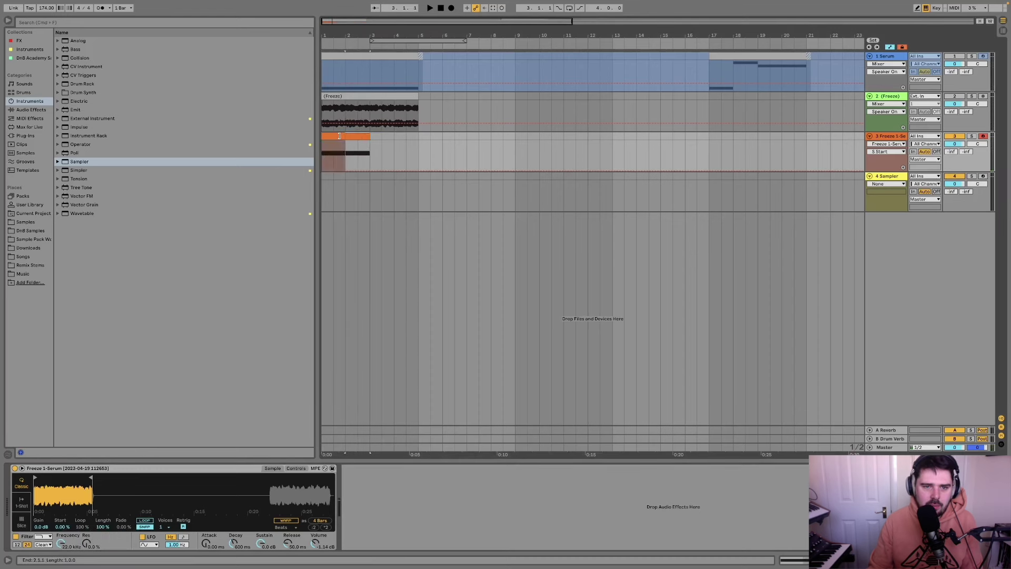
- Draw Start automation that rises within the four one-bar clips, and play them
{"action": "mouse_move", "coordinate": [328, 170]}
{"action": "left_mouse_down"}
{"action": "mouse_move", "coordinate": [340, 158]}
{"action": "mouse_move", "coordinate": [403, 164]}
{"action": "mouse_move", "coordinate": [407, 155]}
{"action": "left_mouse_up"}
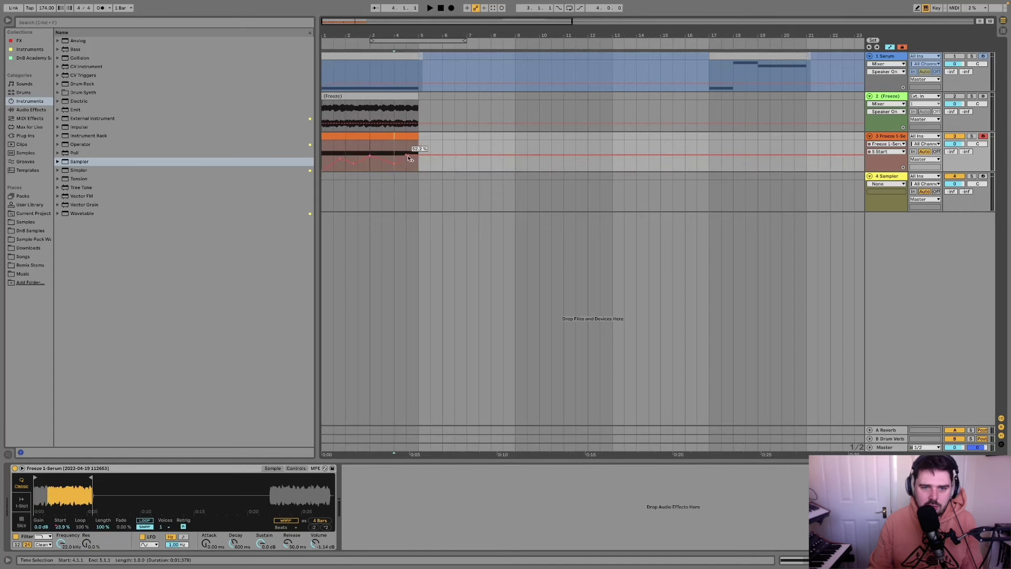
{"action": "left_click", "coordinate": [329, 136]}
{"action": "key", "text": "space"}
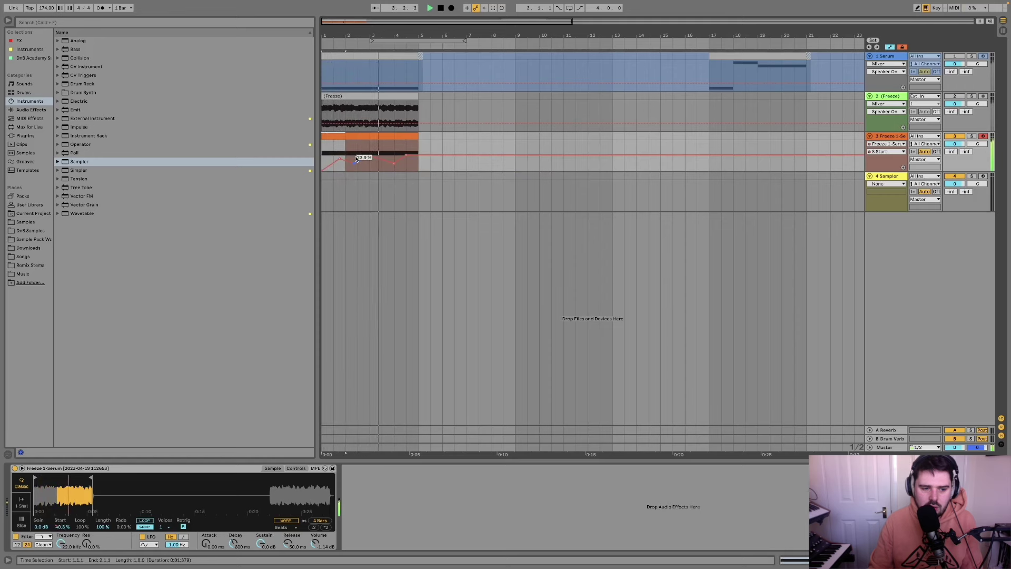
- Set Simpler's pitch envelope amount to 0 st and raise its amplitude attack to about 1.7 ms during playback
{"action": "left_click", "coordinate": [299, 470]}
{"action": "left_click", "coordinate": [300, 470]}
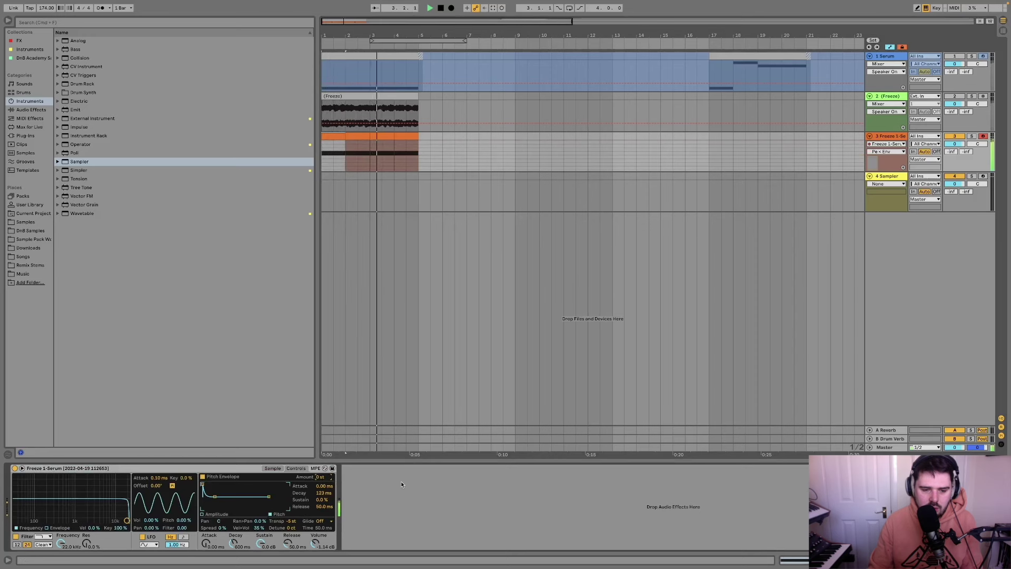
{"action": "left_click_drag", "start_coordinate": [206, 543], "coordinate": [206, 541]}
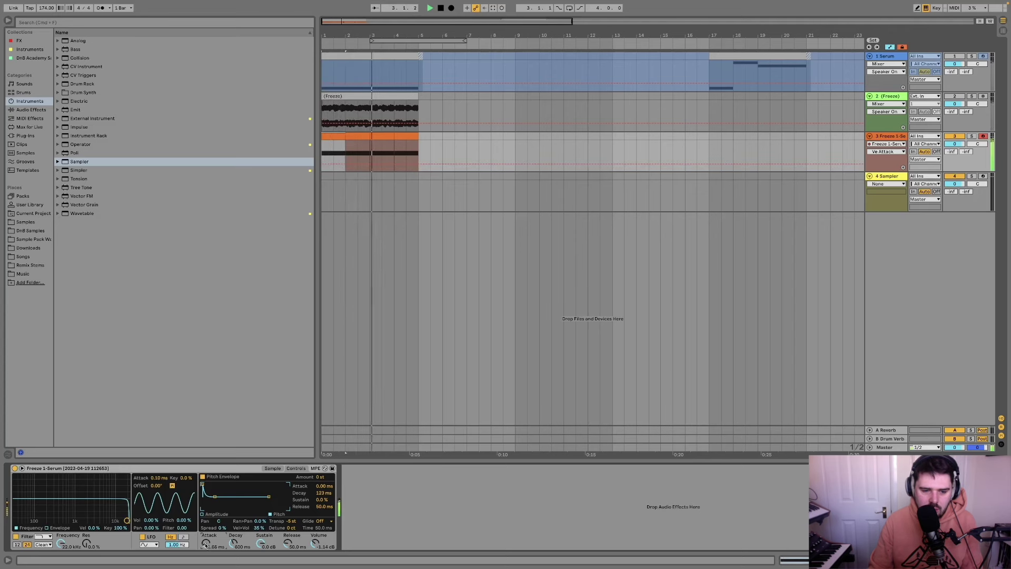
- Try looping the active sample region in Simpler
{"action": "left_click", "coordinate": [279, 470]}
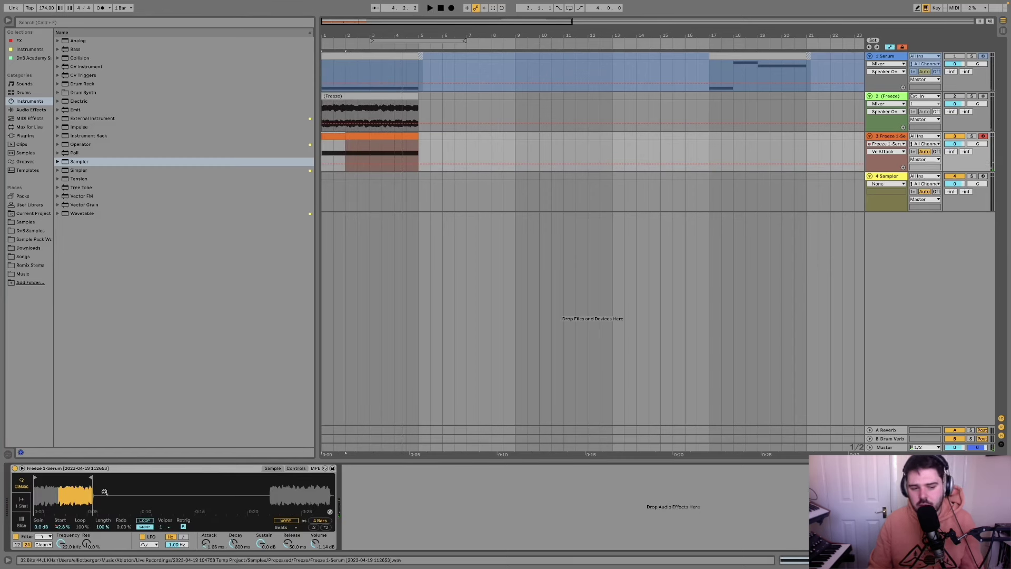
{"action": "left_click", "coordinate": [144, 521]}
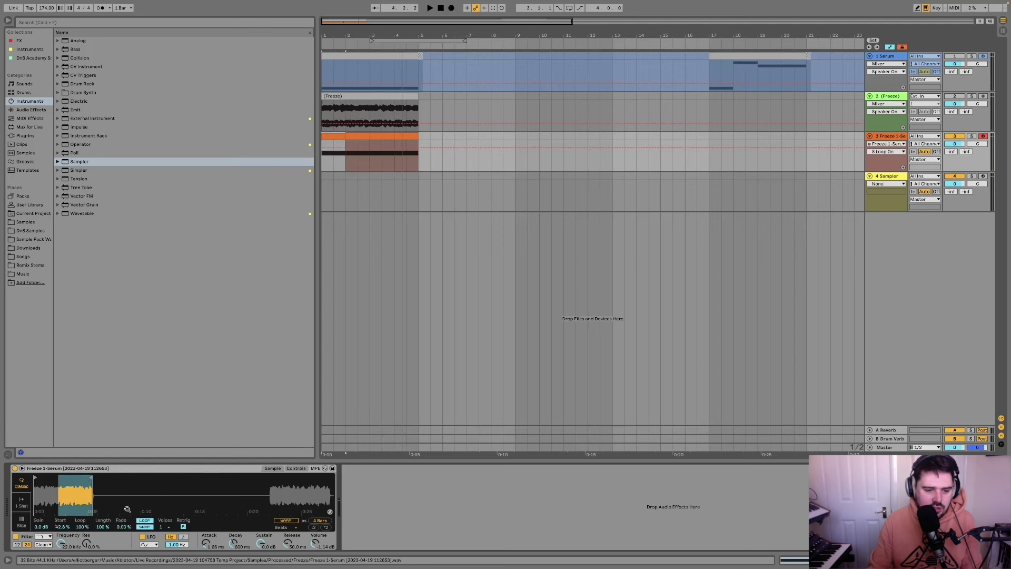
{"action": "left_click", "coordinate": [141, 521]}
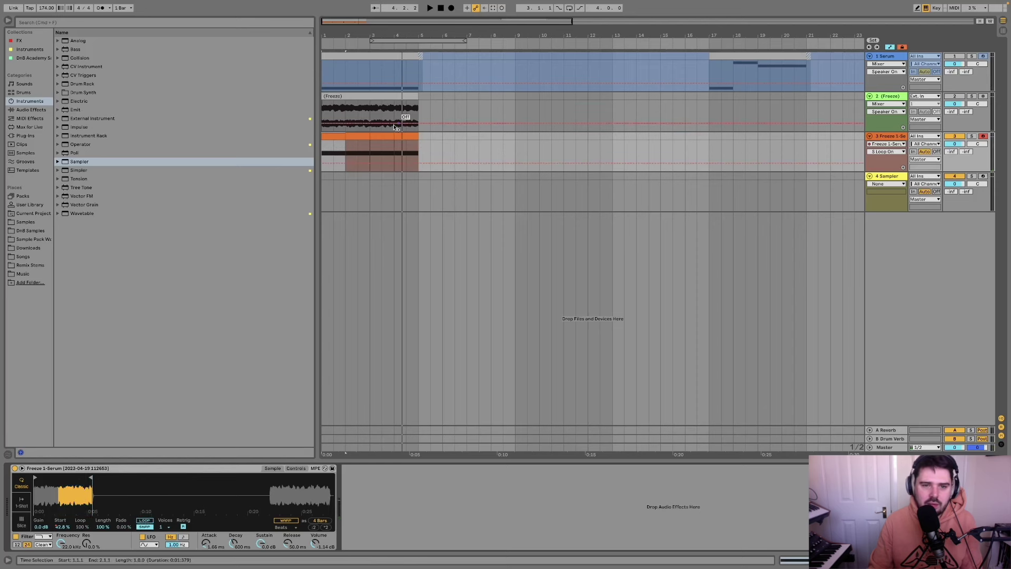
- Load the frozen bass clip into Sampler, enable Snap, and set a forward sustain loop from sample 17373 to 40180
{"action": "left_click", "coordinate": [888, 176]}
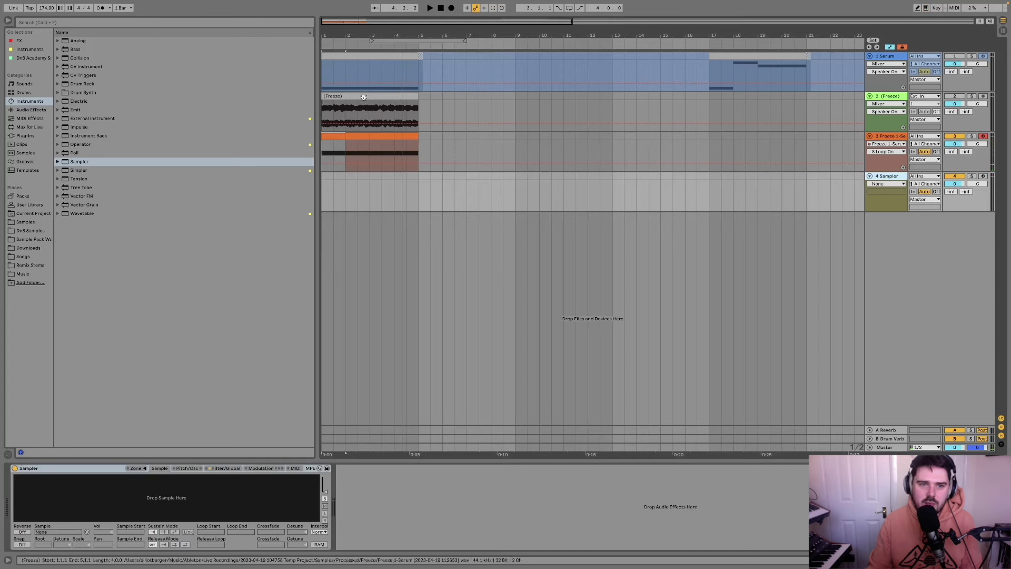
{"action": "left_click_drag", "start_coordinate": [363, 97], "coordinate": [204, 505]}
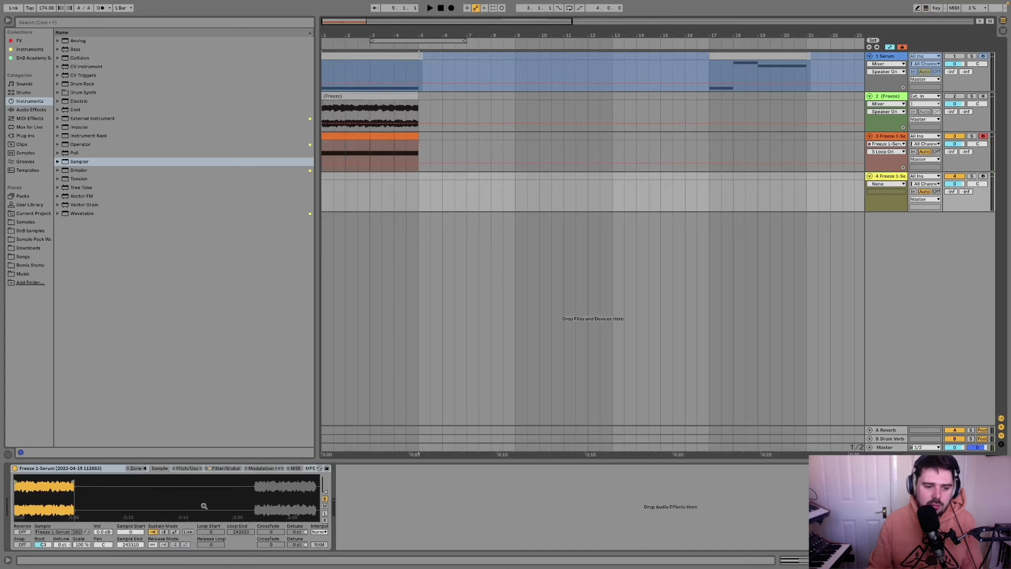
{"action": "left_click", "coordinate": [22, 545]}
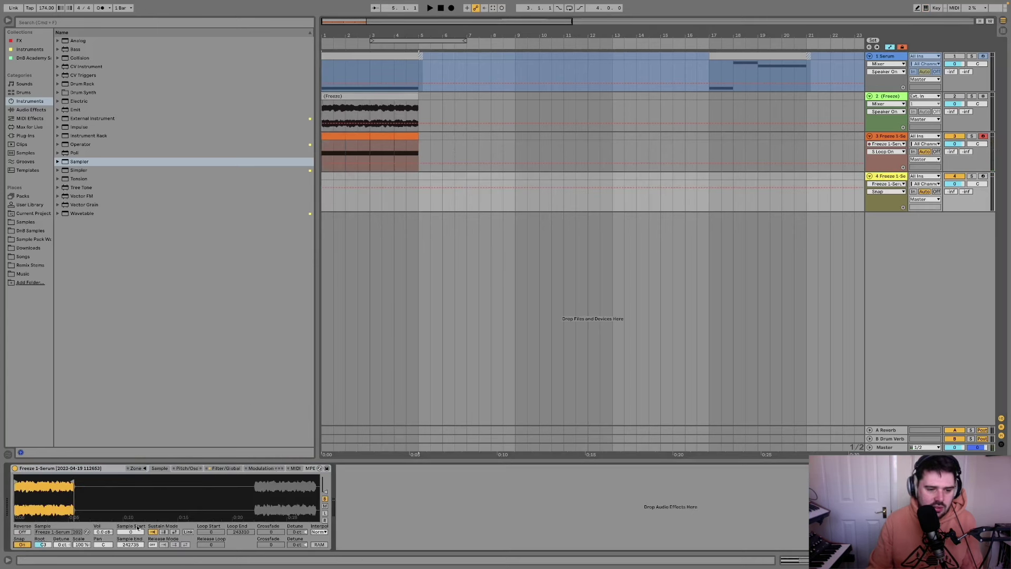
{"action": "left_click", "coordinate": [163, 533]}
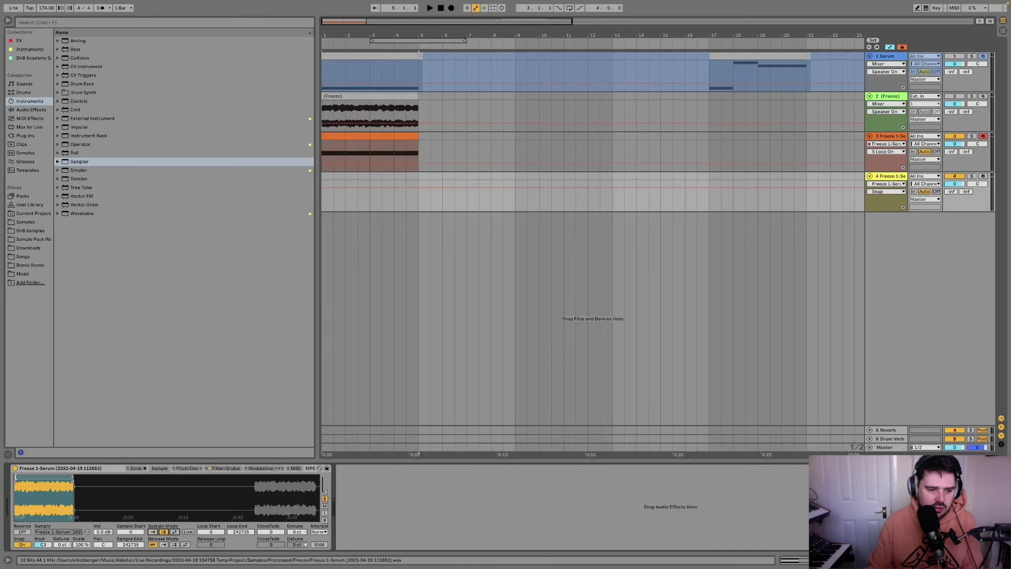
{"action": "left_click_drag", "start_coordinate": [15, 476], "coordinate": [24, 476]}
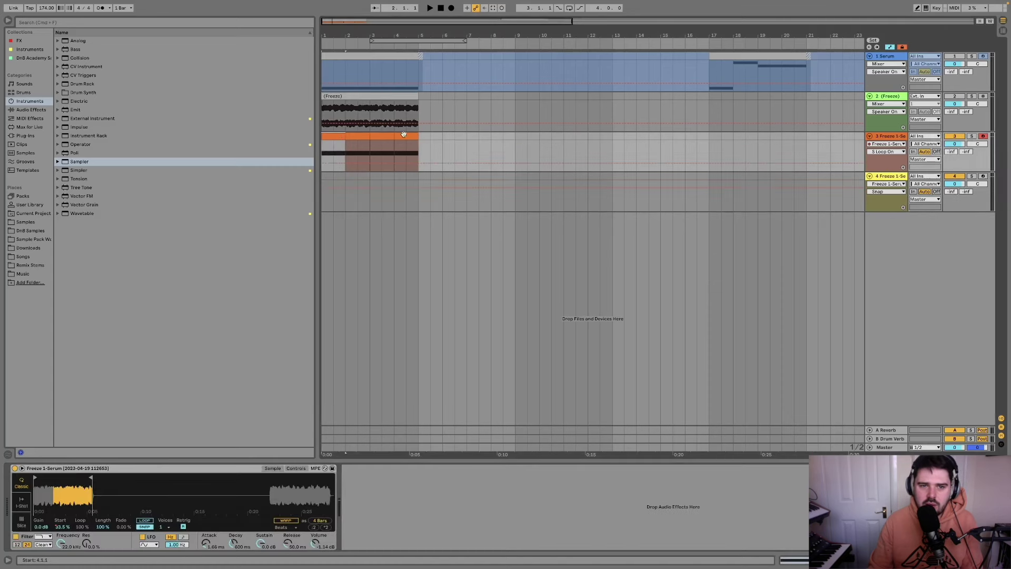
- Move the four MIDI clips from the Simpler track to the Sampler track and play them
{"action": "left_click_drag", "start_coordinate": [339, 133], "coordinate": [340, 174]}
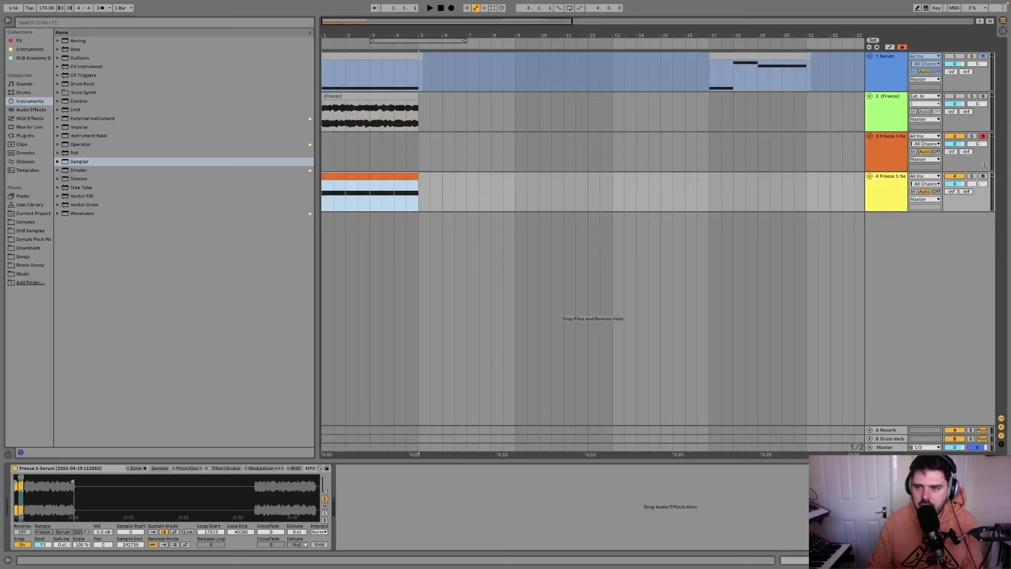
{"action": "key", "text": "space"}
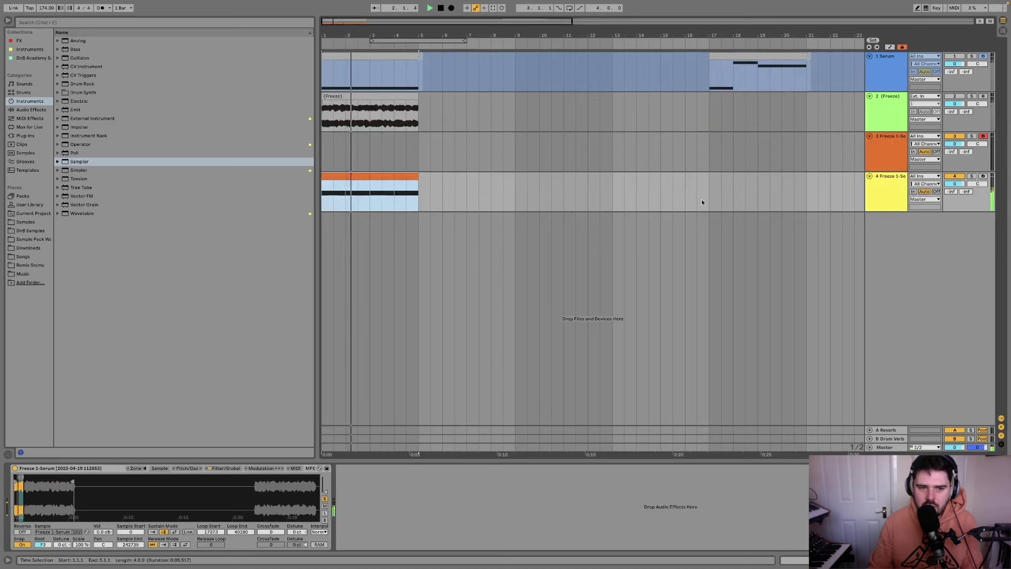
{"action": "key", "text": "space"}
{"action": "left_click_drag", "start_coordinate": [418, 174], "coordinate": [418, 174]}
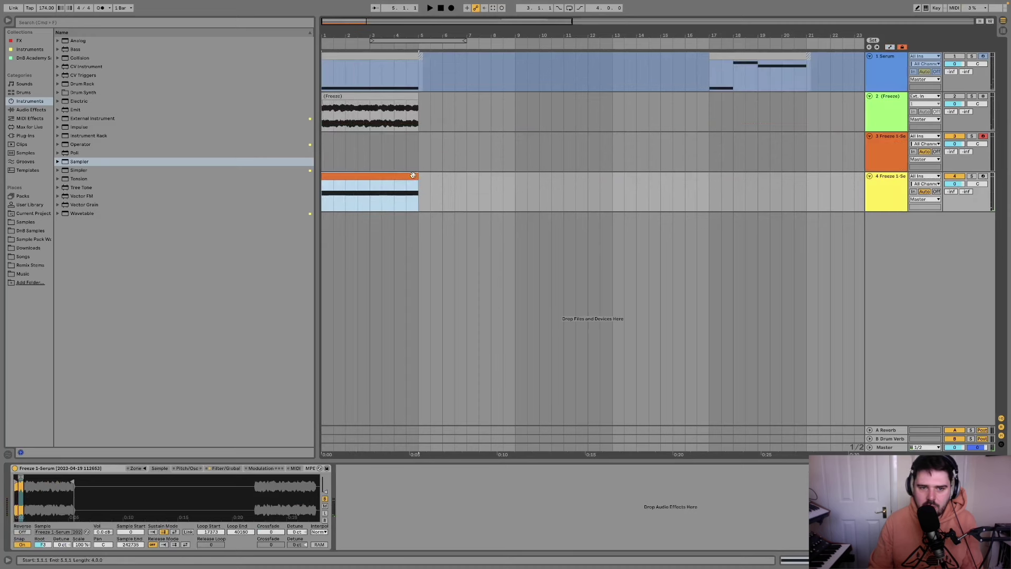
- Limit Sampler to 1 voice, look over its modulation settings, and return to the sample display
{"action": "left_click", "coordinate": [231, 469]}
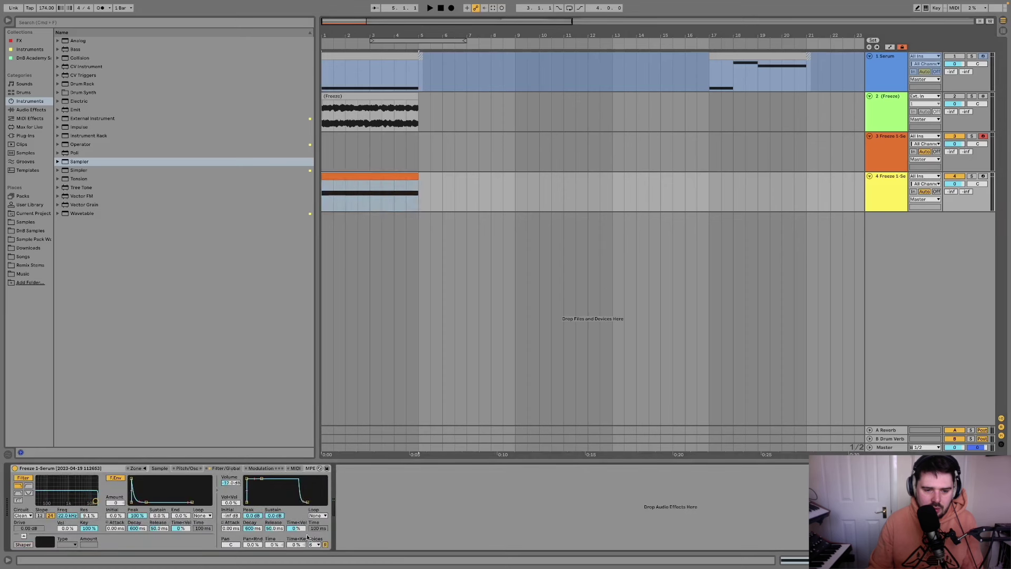
{"action": "left_click", "coordinate": [312, 545]}
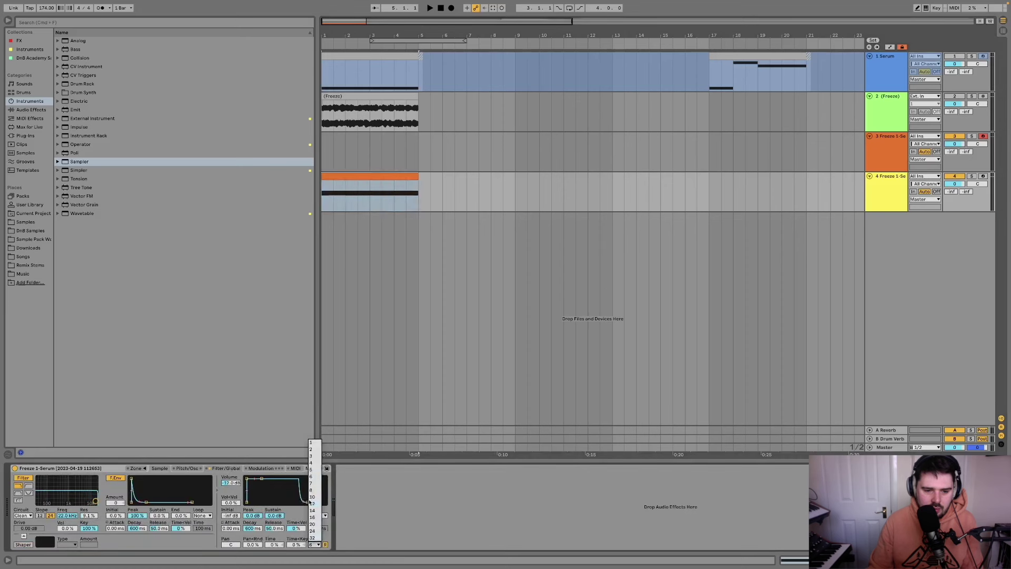
{"action": "left_click", "coordinate": [315, 444]}
{"action": "left_click", "coordinate": [270, 468]}
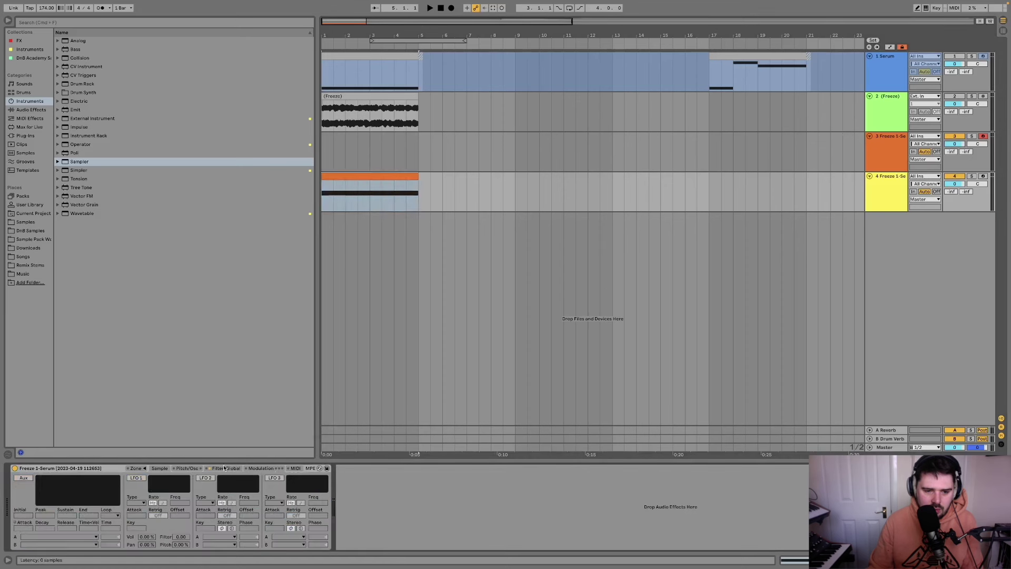
{"action": "left_click", "coordinate": [224, 468]}
{"action": "left_click", "coordinate": [159, 468]}
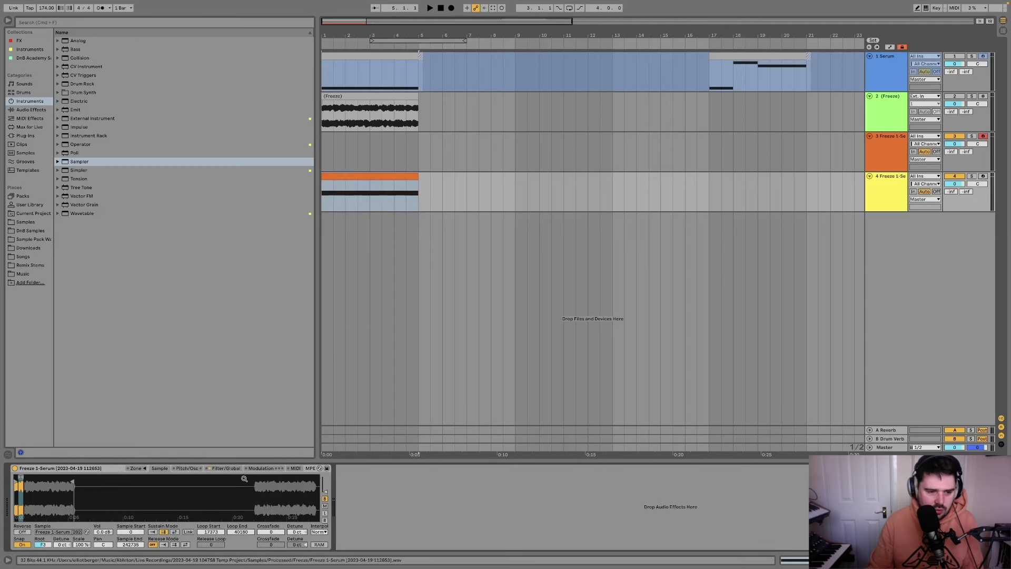
- Set Sampler's global volume to 0 dB, play the clips, and return to its sample settings
{"action": "left_click", "coordinate": [224, 468]}
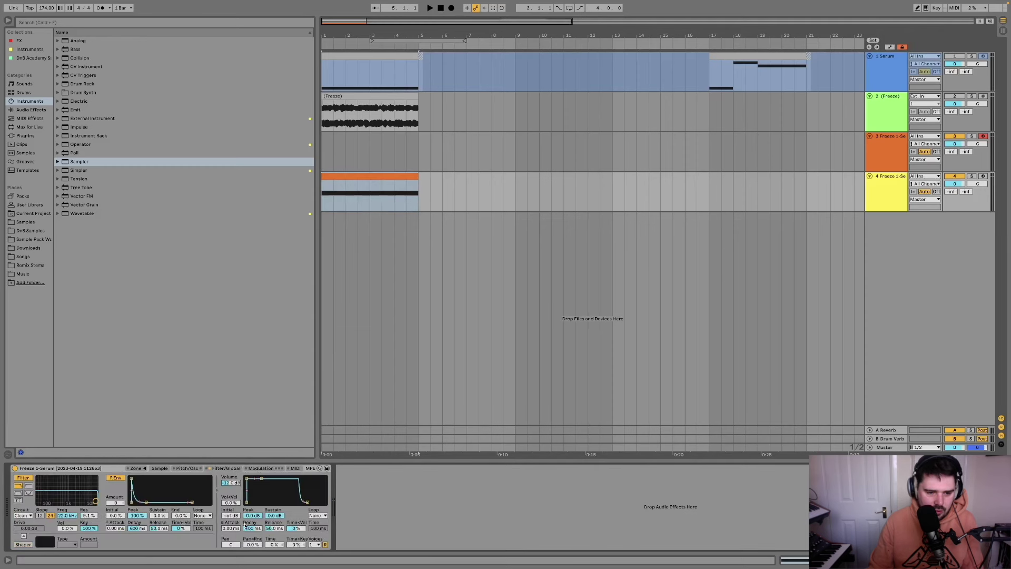
{"action": "left_click", "coordinate": [230, 482]}
{"action": "type", "text": "0"}
{"action": "key", "text": "Return"}
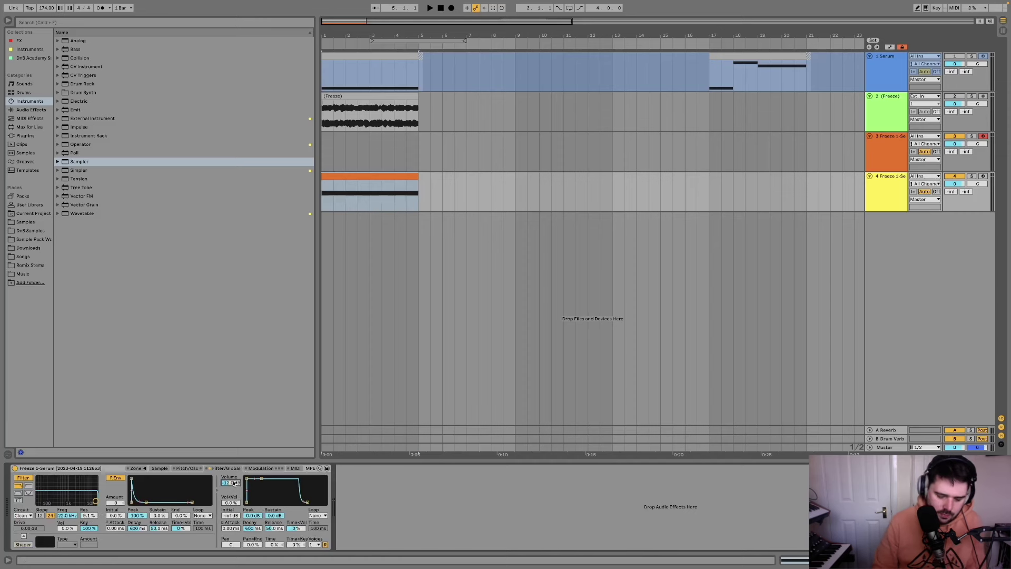
{"action": "key", "text": "space"}
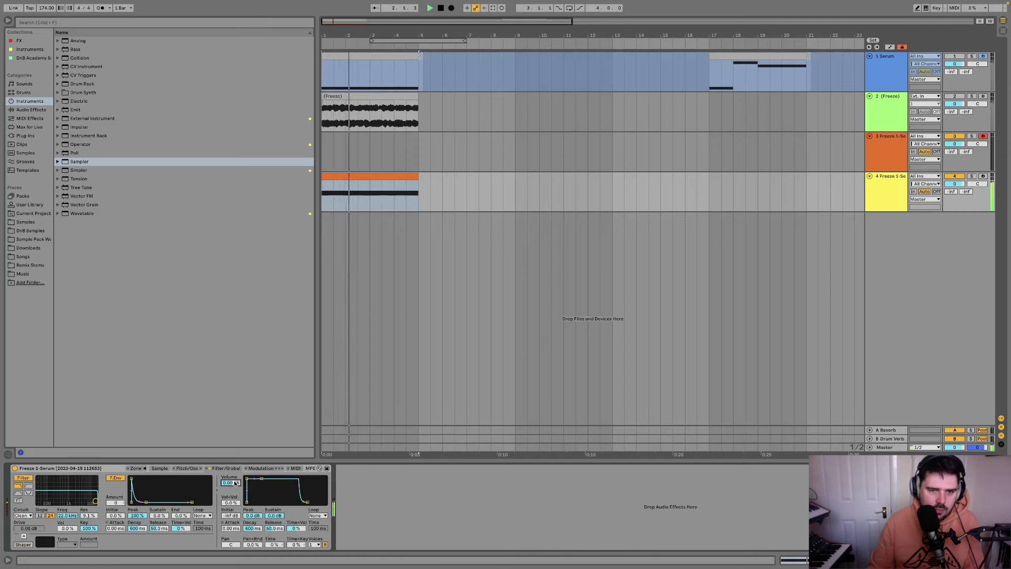
{"action": "left_click", "coordinate": [160, 468]}
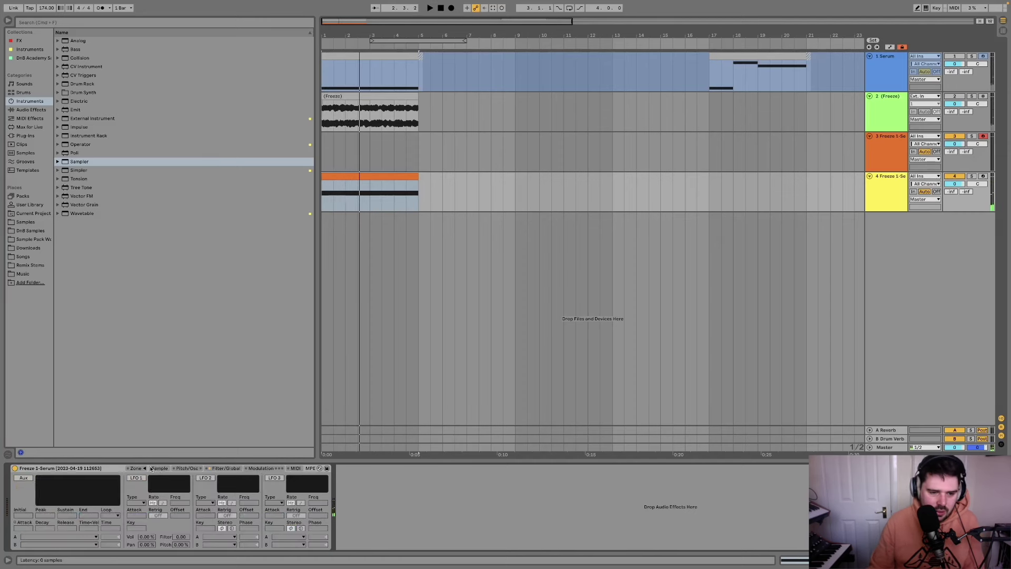
- Show Sampler's zone editor and set the sustain loop crossfade to 13707 while the clips play
{"action": "left_click", "coordinate": [136, 468]}
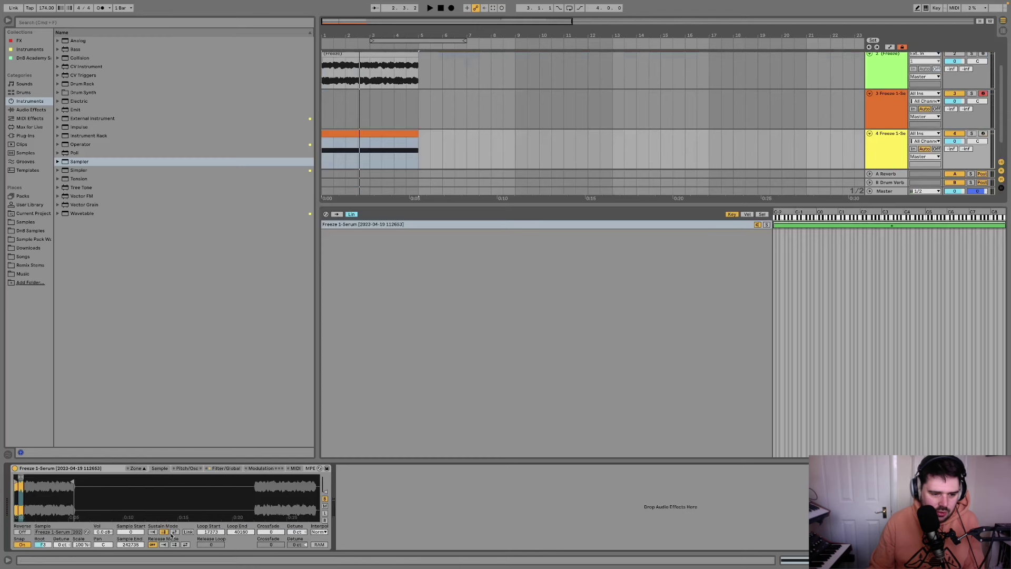
{"action": "key", "text": "space"}
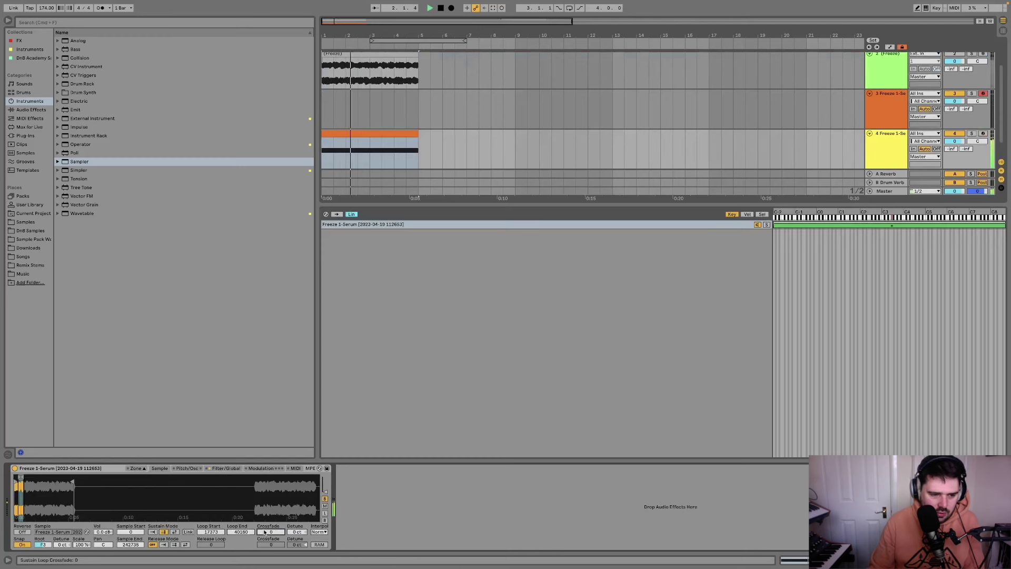
{"action": "left_click_drag", "start_coordinate": [265, 531], "coordinate": [265, 508]}
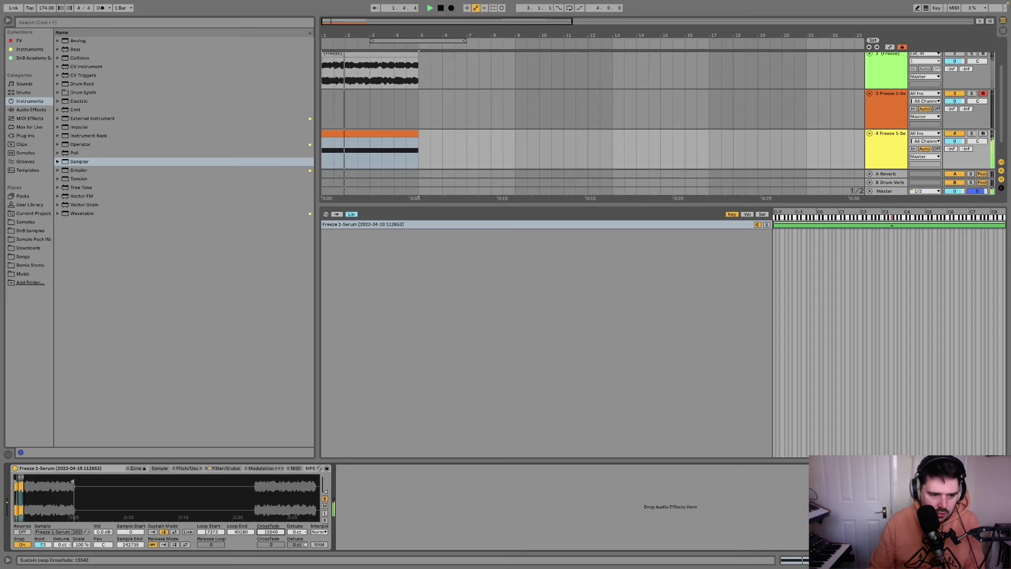
{"action": "key", "text": "space"}
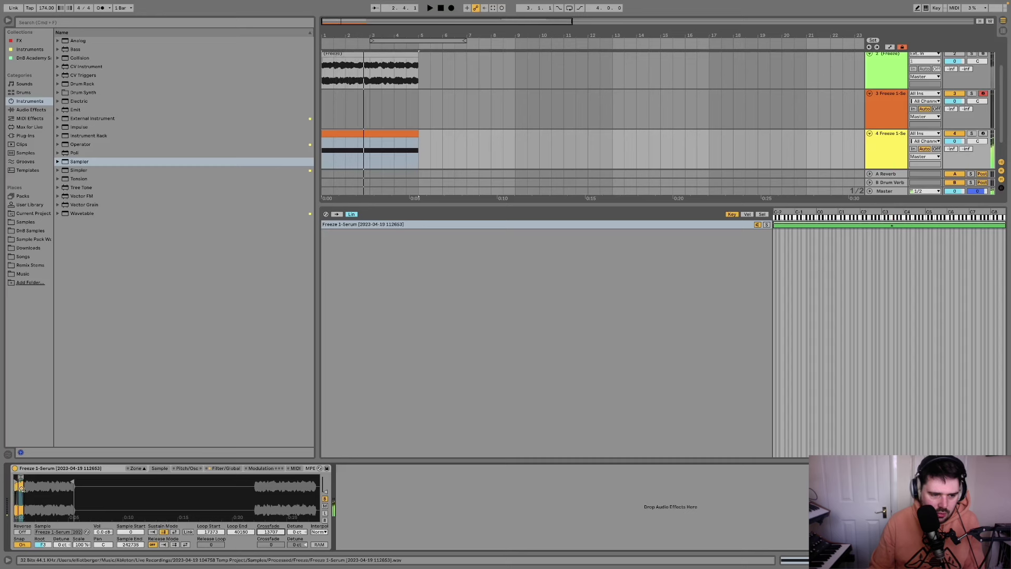
- Move the sustain loop further into the sample, from 47360 to 70113, and play the clips
{"action": "left_click_drag", "start_coordinate": [21, 488], "coordinate": [24, 508]}
{"action": "left_click_drag", "start_coordinate": [57, 475], "coordinate": [94, 477]}
{"action": "key", "text": "space"}
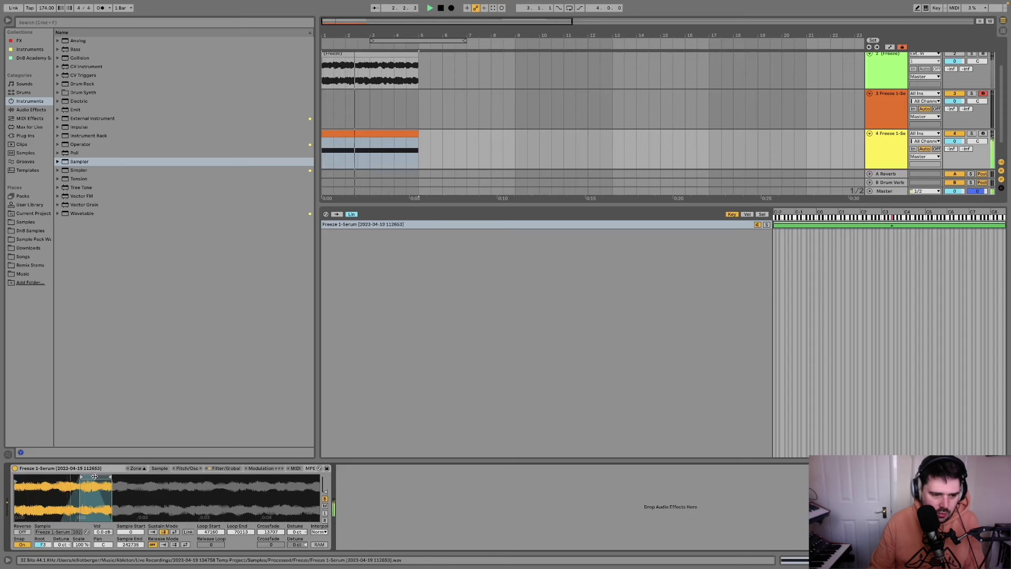
{"action": "key", "text": "space"}
- Enable the computer MIDI keyboard, arm the Sampler track, and play a note to test the loop
{"action": "key", "text": "m"}
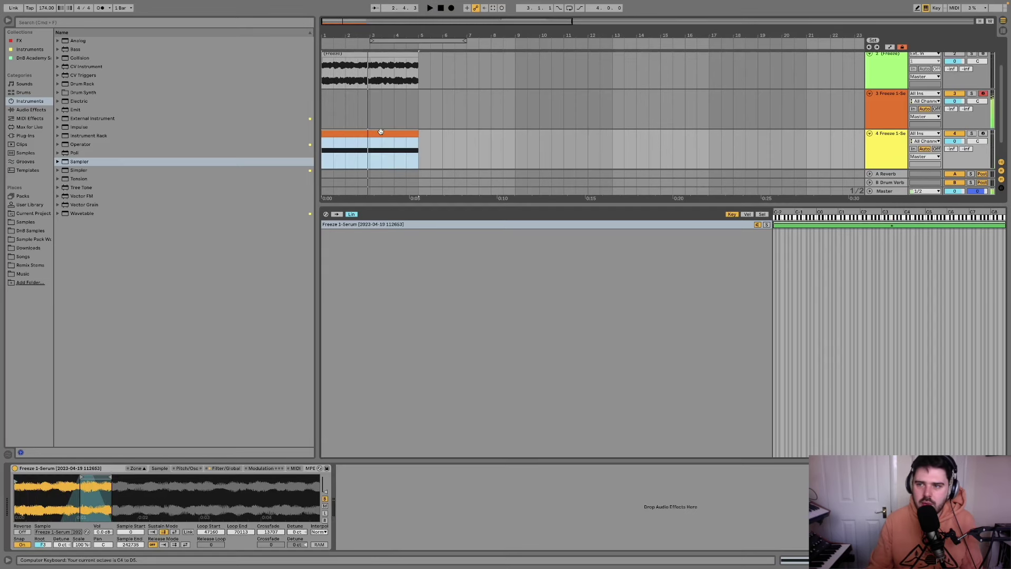
{"action": "left_click", "coordinate": [698, 129]}
{"action": "key", "text": "a"}
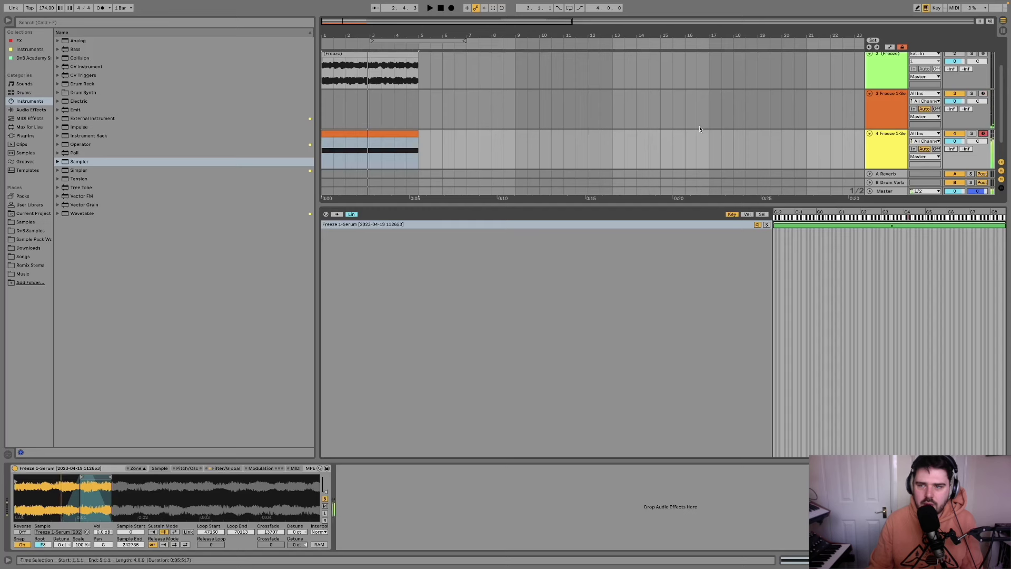
{"action": "key", "text": "z"}
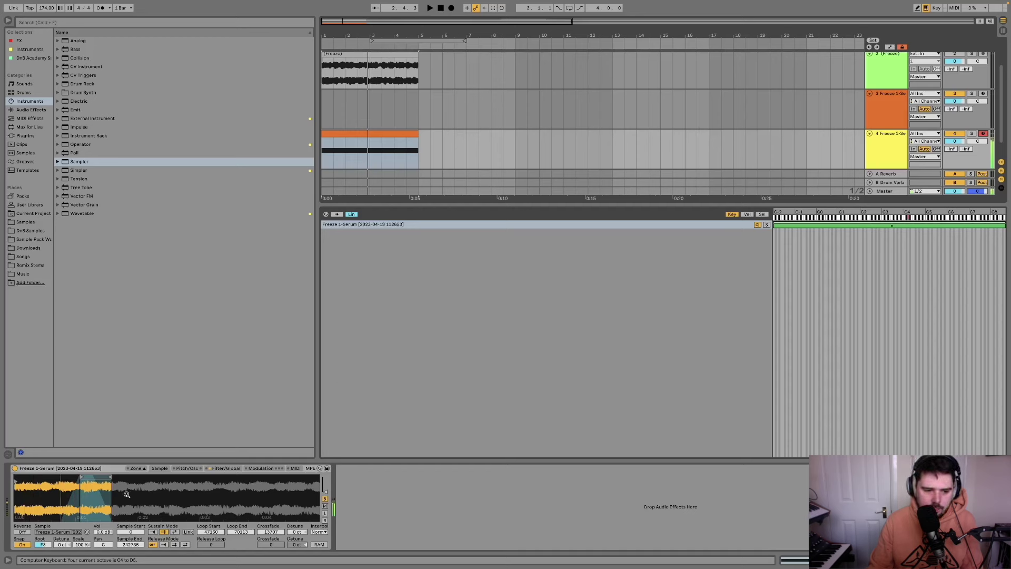
- Reduce the sustain loop crossfade to 3989 and move the loop back near the sample's beginning, from 14365 to 34390
{"action": "left_click_drag", "start_coordinate": [106, 476], "coordinate": [73, 477]}
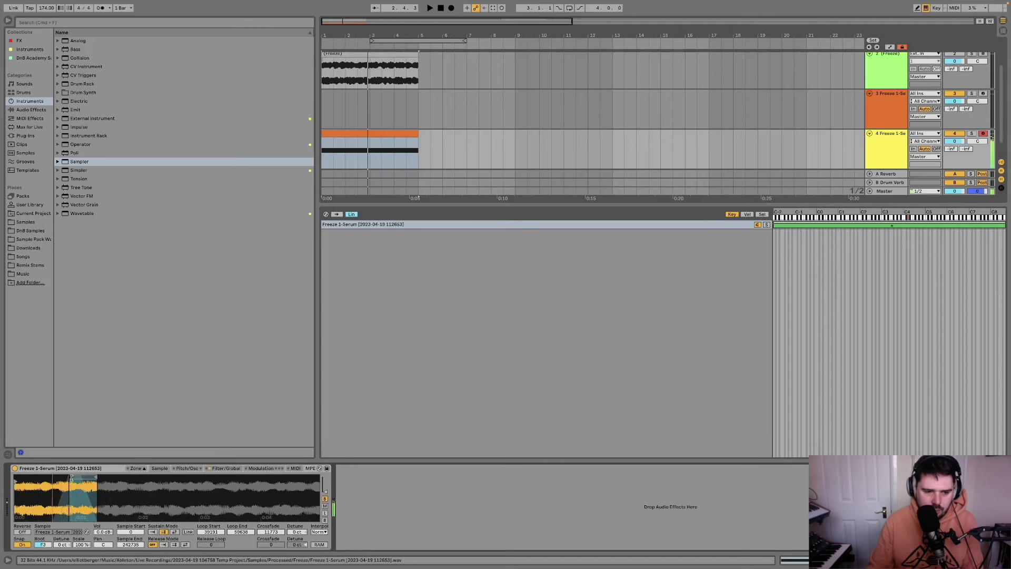
{"action": "left_click_drag", "start_coordinate": [271, 531], "coordinate": [270, 547]}
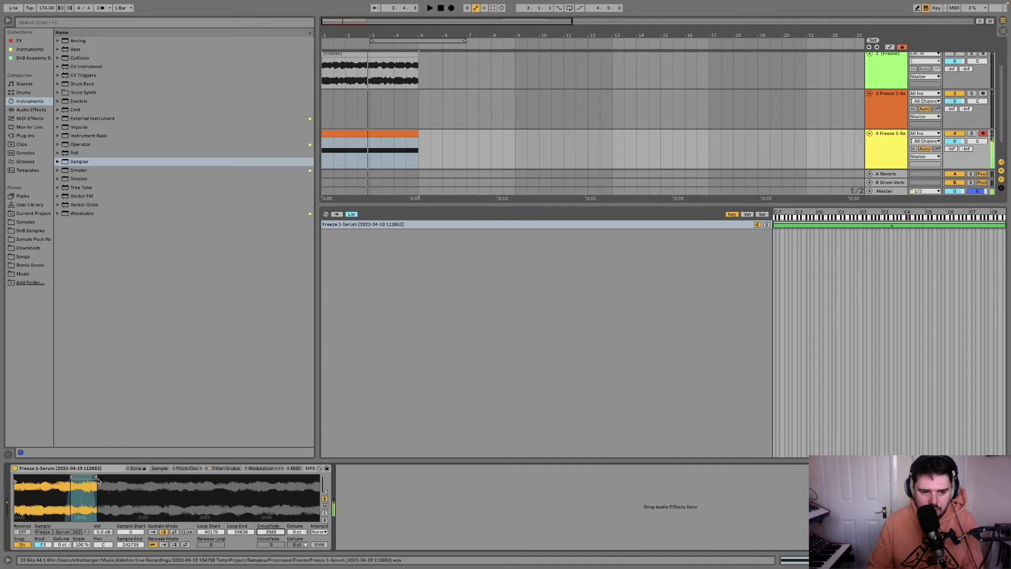
{"action": "left_click_drag", "start_coordinate": [84, 476], "coordinate": [50, 479]}
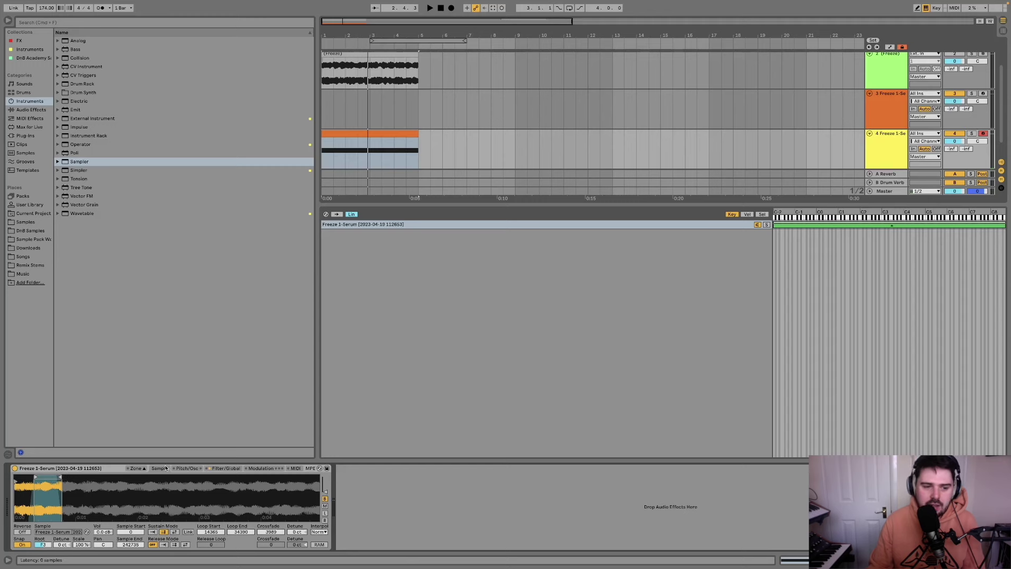
- Hide the zone editor, bring Sampler's display back, and audition its loop with a note from the computer keyboard
{"action": "left_click", "coordinate": [145, 468]}
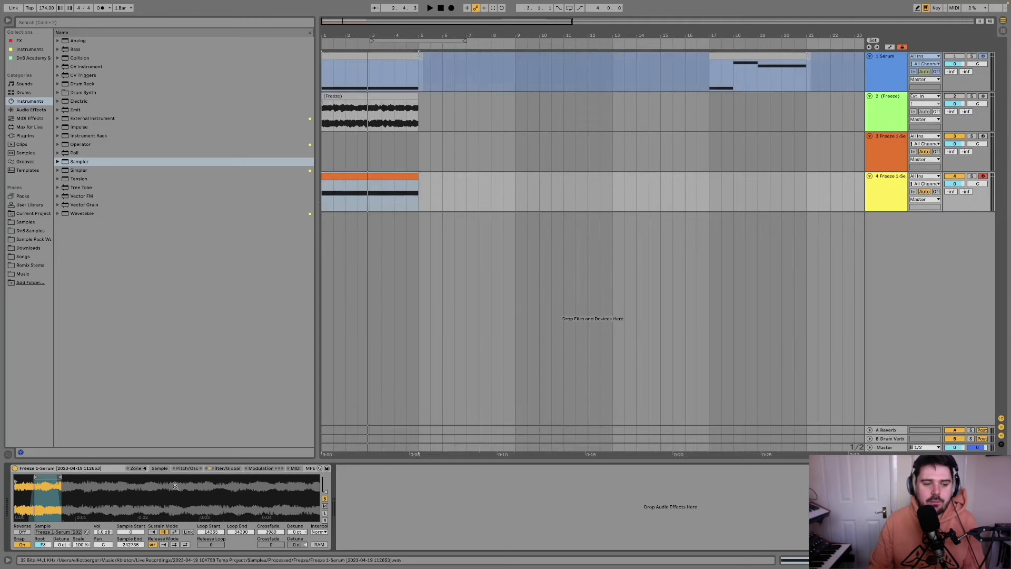
{"action": "left_click", "coordinate": [100, 468]}
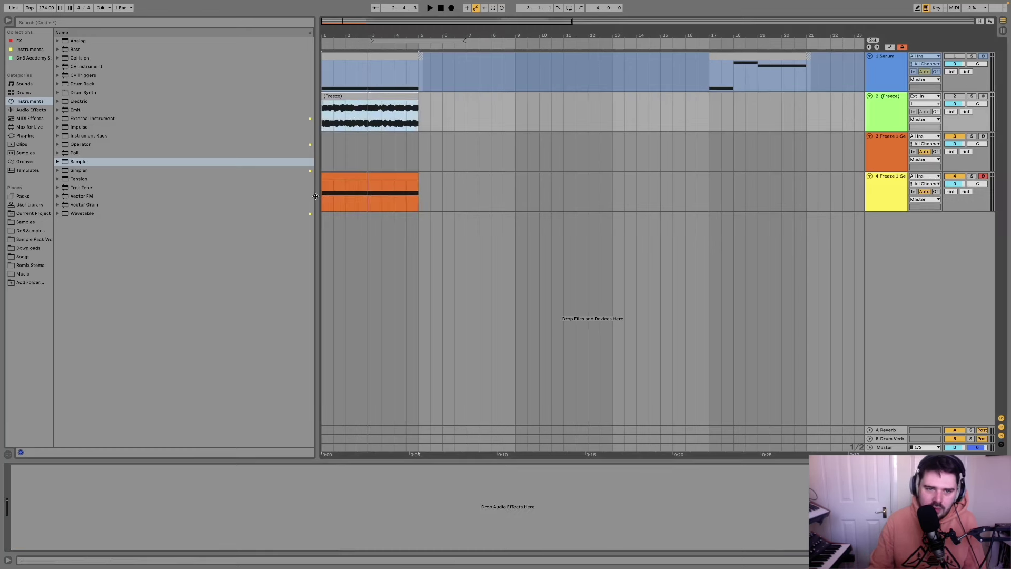
{"action": "left_click", "coordinate": [391, 210]}
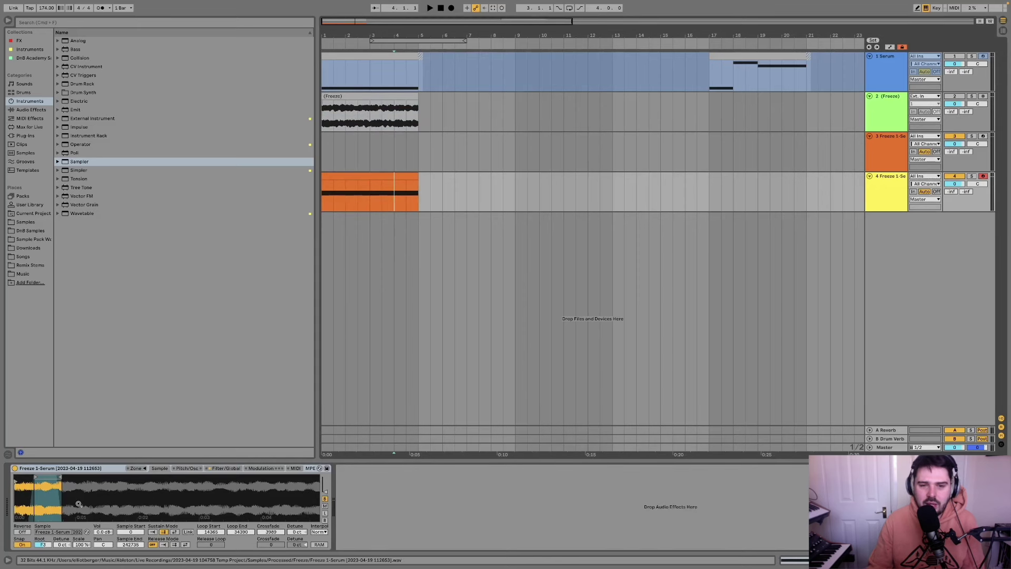
{"action": "key", "text": "x"}
{"action": "key", "text": "a"}
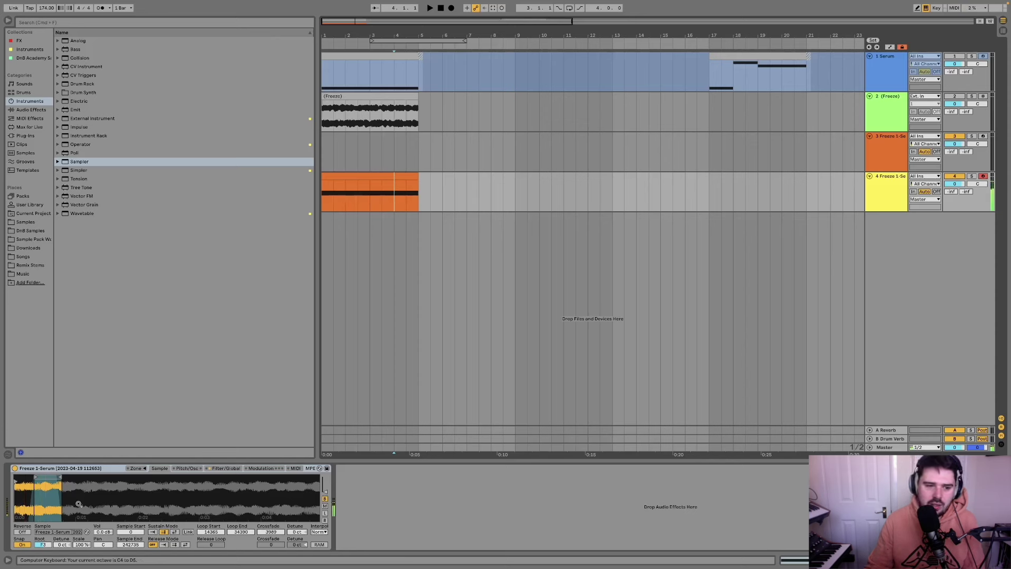
- Unfreeze the Serum track
{"action": "left_click", "coordinate": [416, 60]}
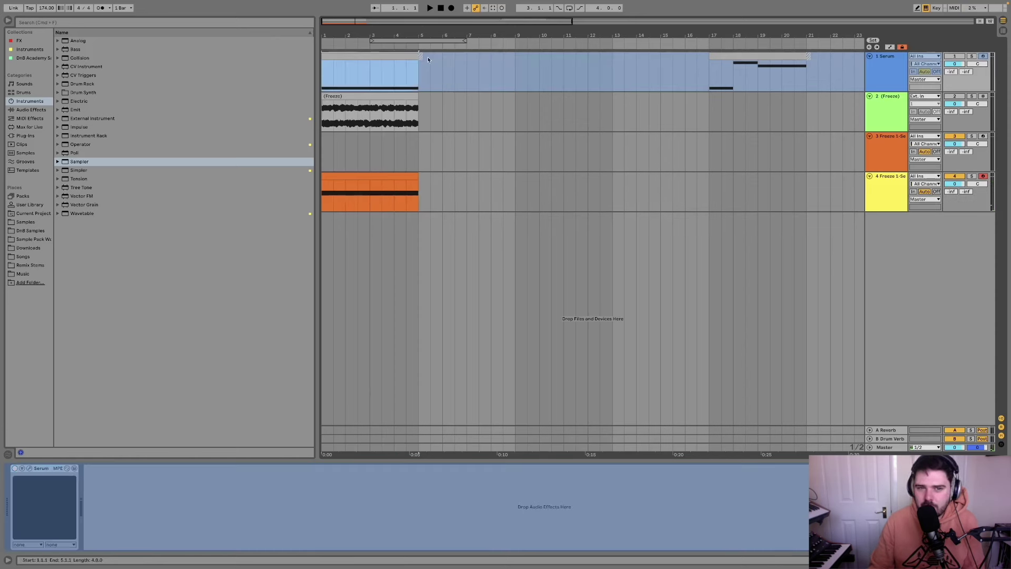
{"action": "right_click", "coordinate": [894, 78]}
{"action": "left_click", "coordinate": [918, 133]}
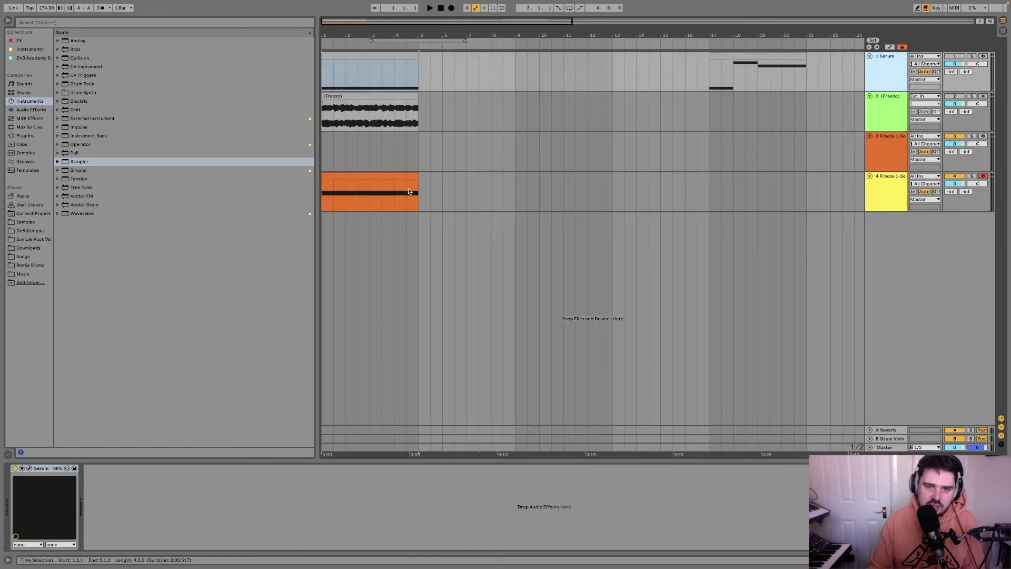
{"action": "left_click", "coordinate": [359, 62]}
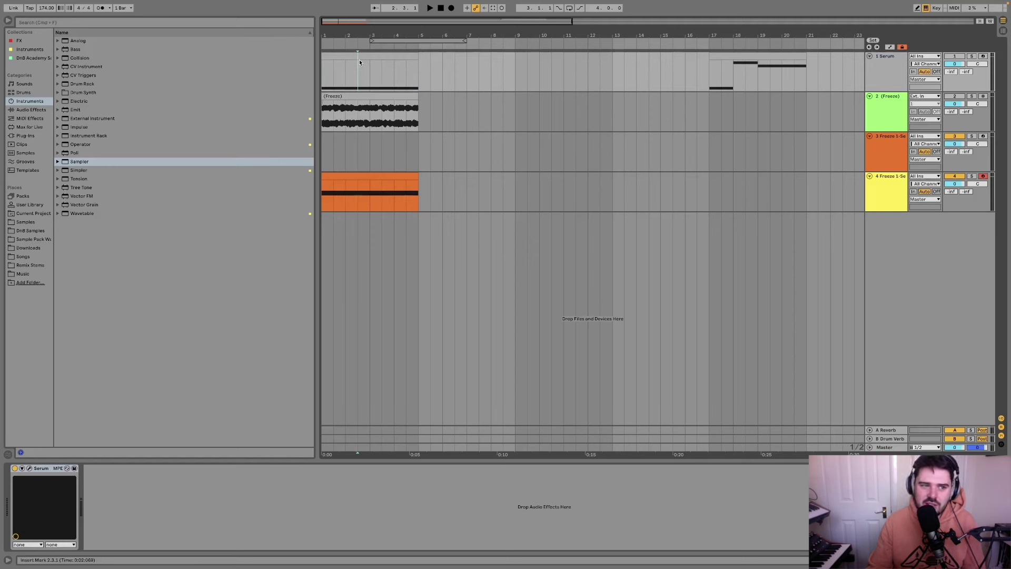
{"action": "left_click", "coordinate": [409, 67]}
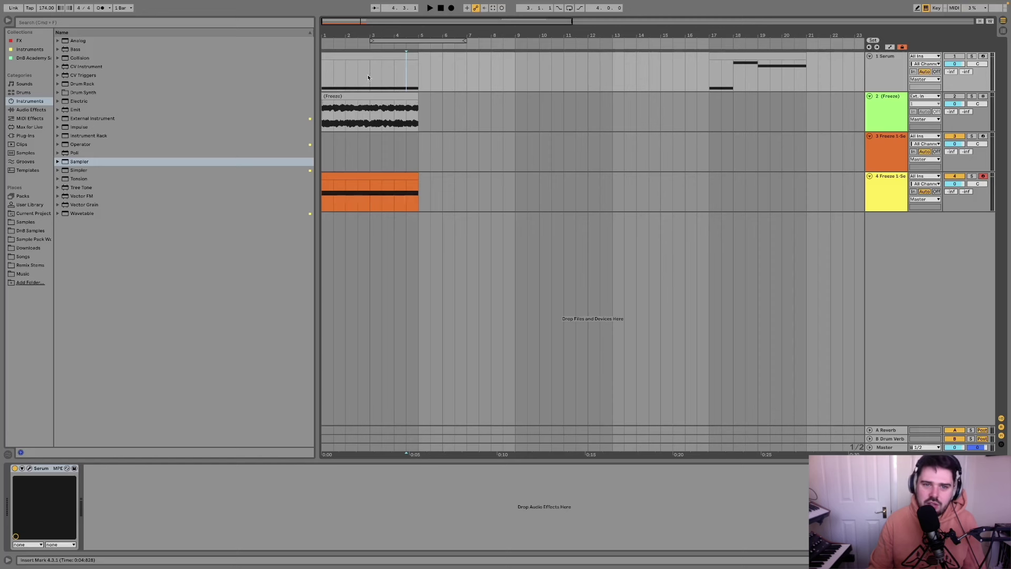
{"action": "left_click_drag", "start_coordinate": [334, 192], "coordinate": [359, 193]}
{"action": "left_click", "coordinate": [383, 194]}
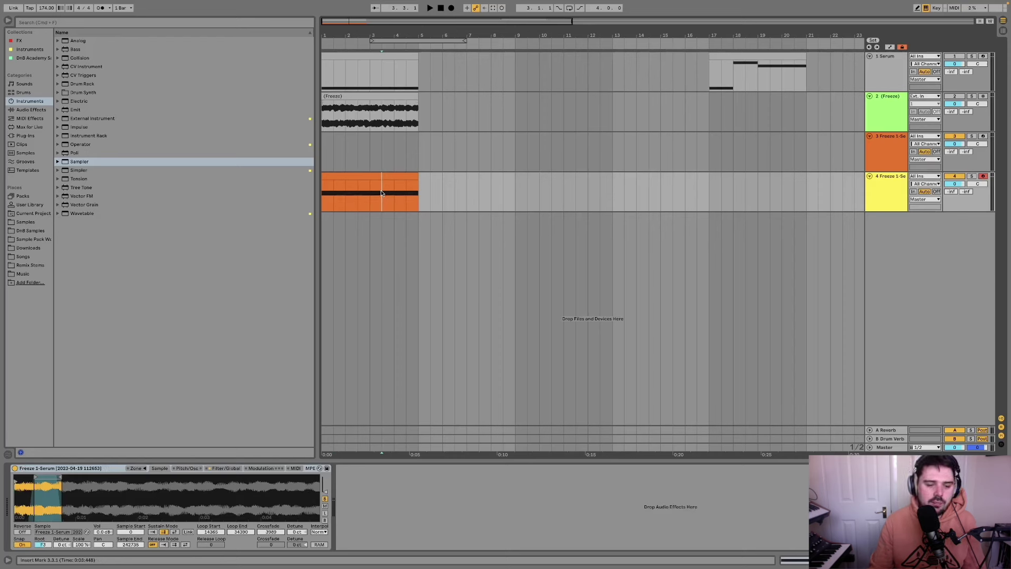
- Switch from the Sampler track to the Simpler track and view Simpler's control settings
{"action": "left_click", "coordinate": [875, 159]}
{"action": "left_click", "coordinate": [887, 192]}
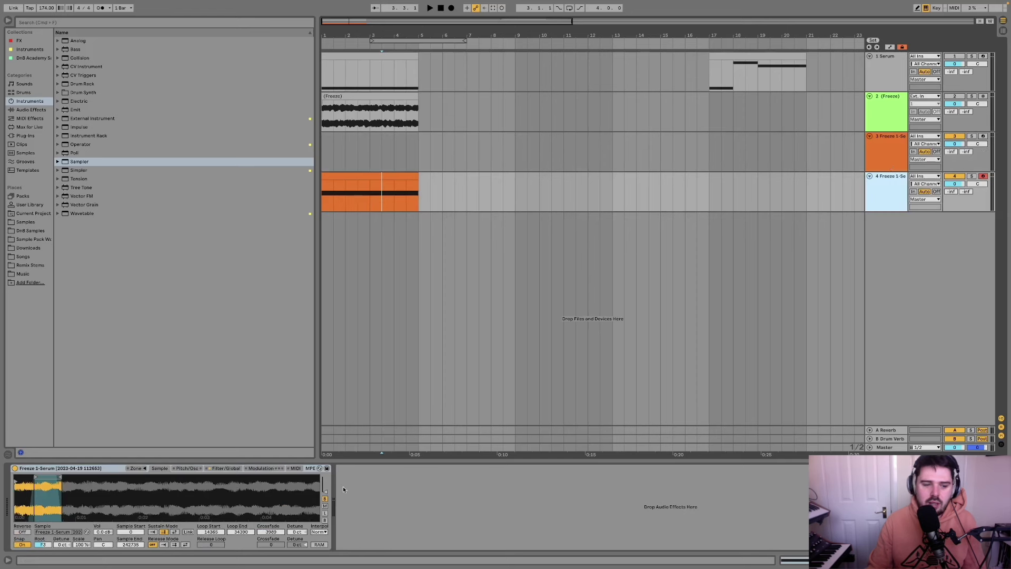
{"action": "left_click", "coordinate": [848, 170]}
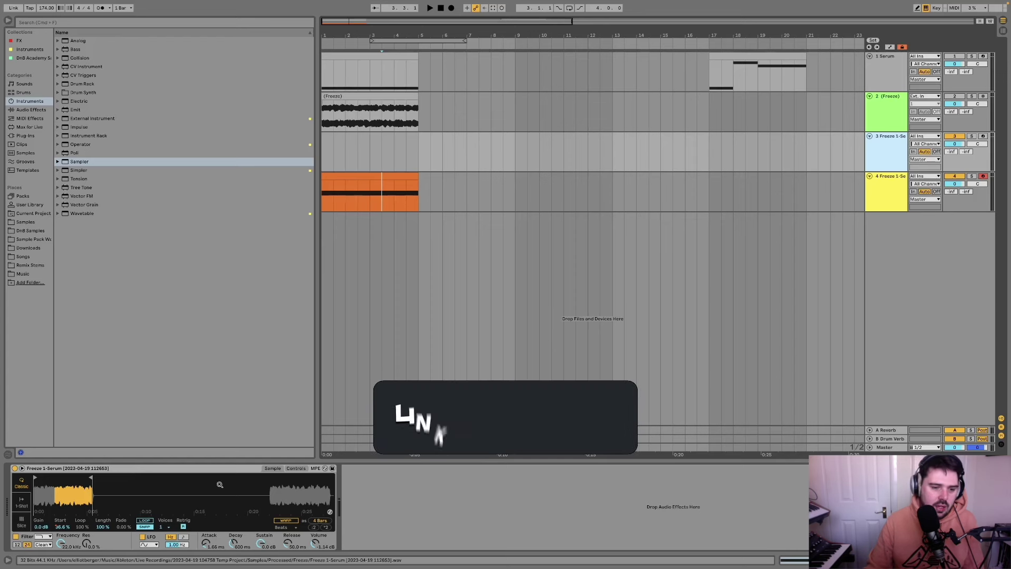
{"action": "left_click", "coordinate": [296, 469]}
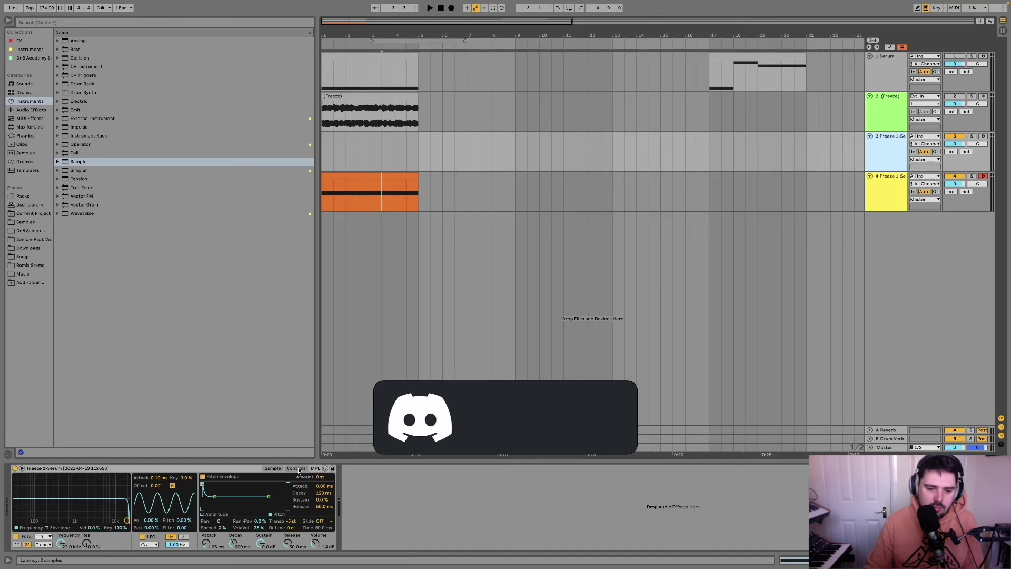